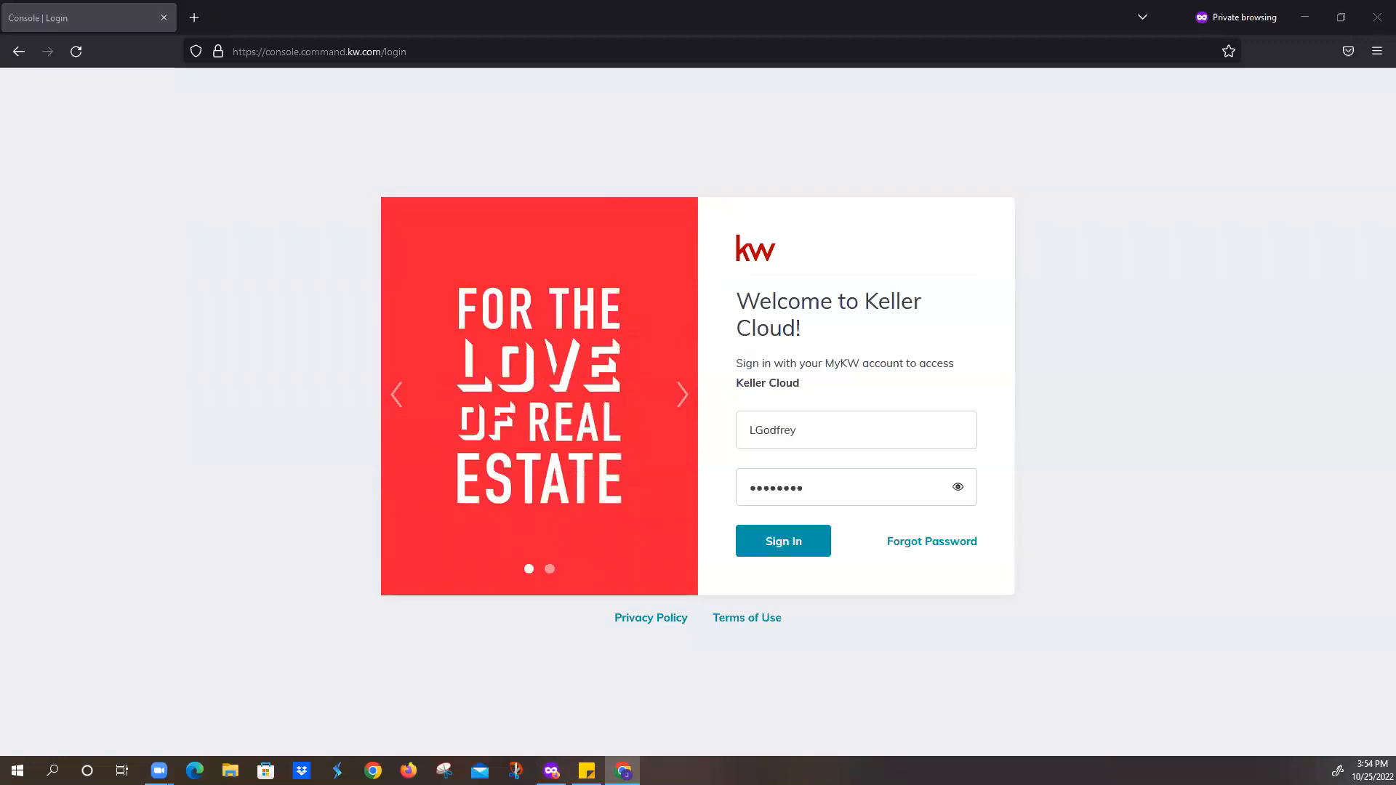
- Sign in to the Keller Cloud account with the already-entered credentials
left_click(798, 539)
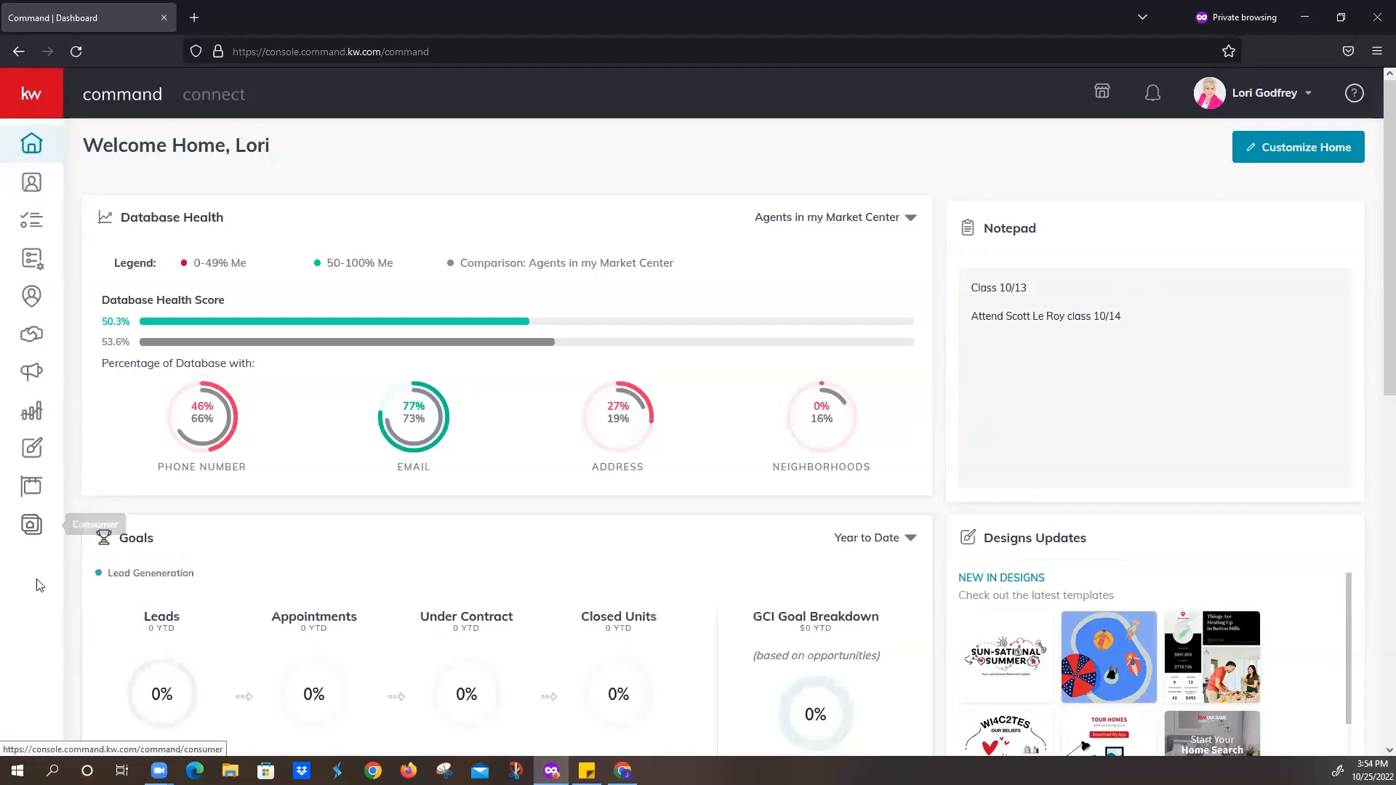
- From Consumer > Landing Pages, start a new page of the lead-generation landing page type
left_click(31, 532)
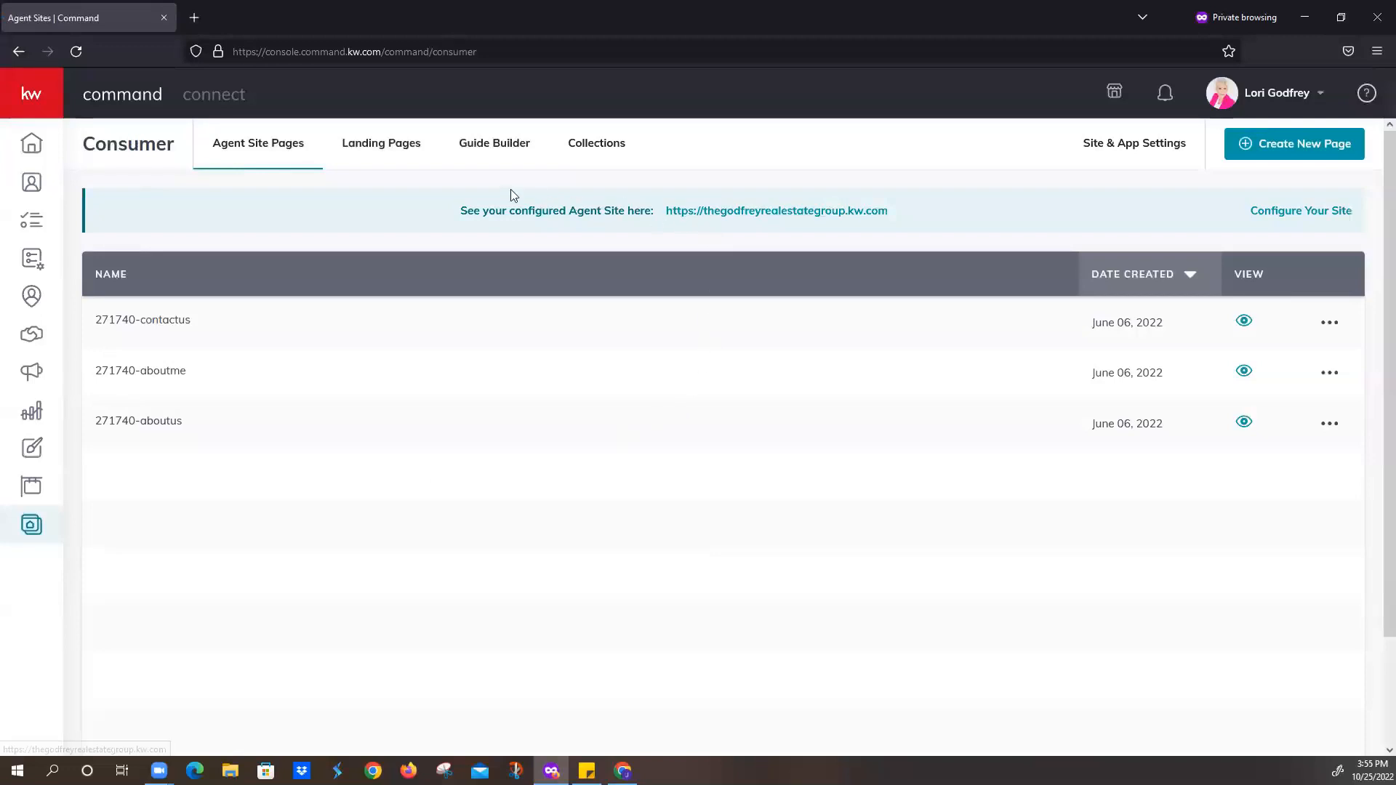
left_click(387, 162)
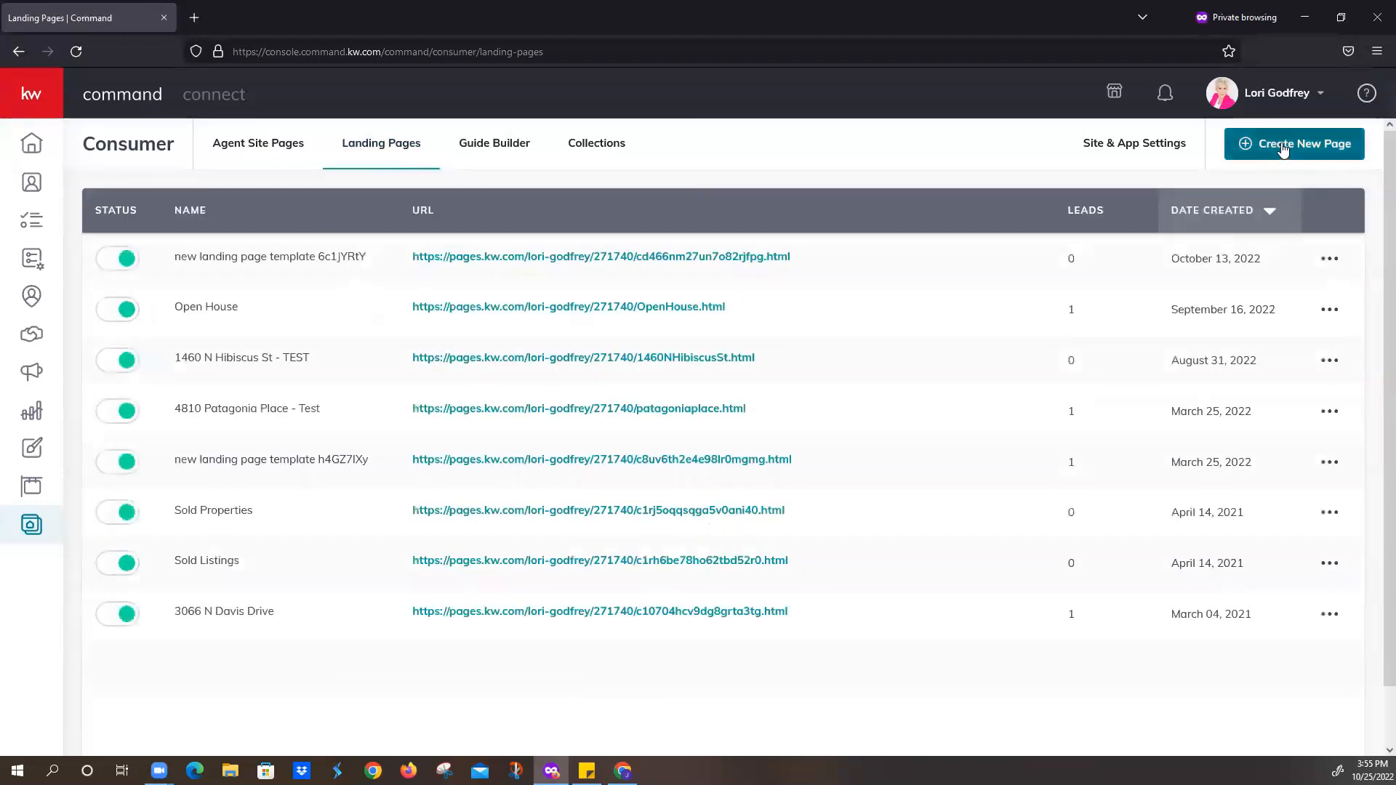
left_click(1280, 149)
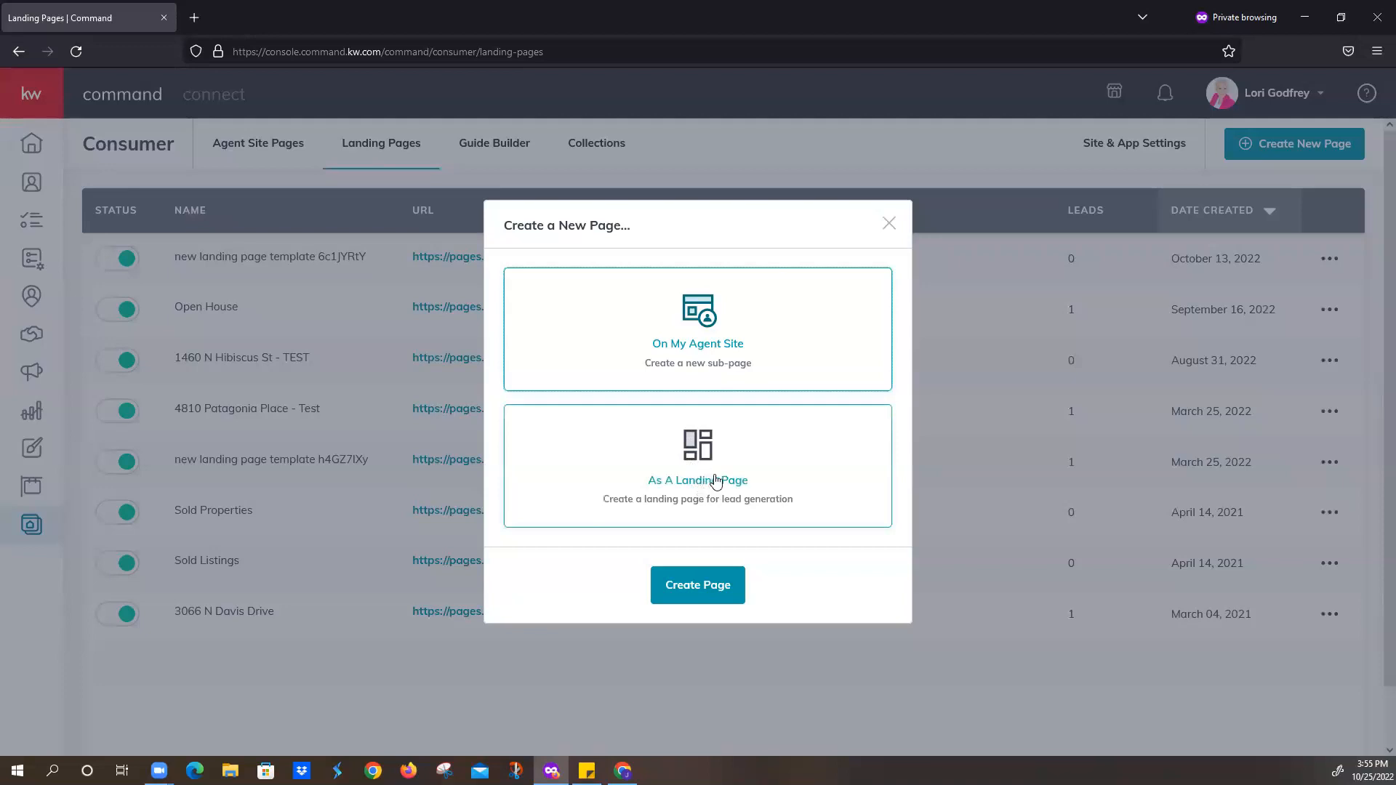
left_click(716, 480)
left_click(708, 586)
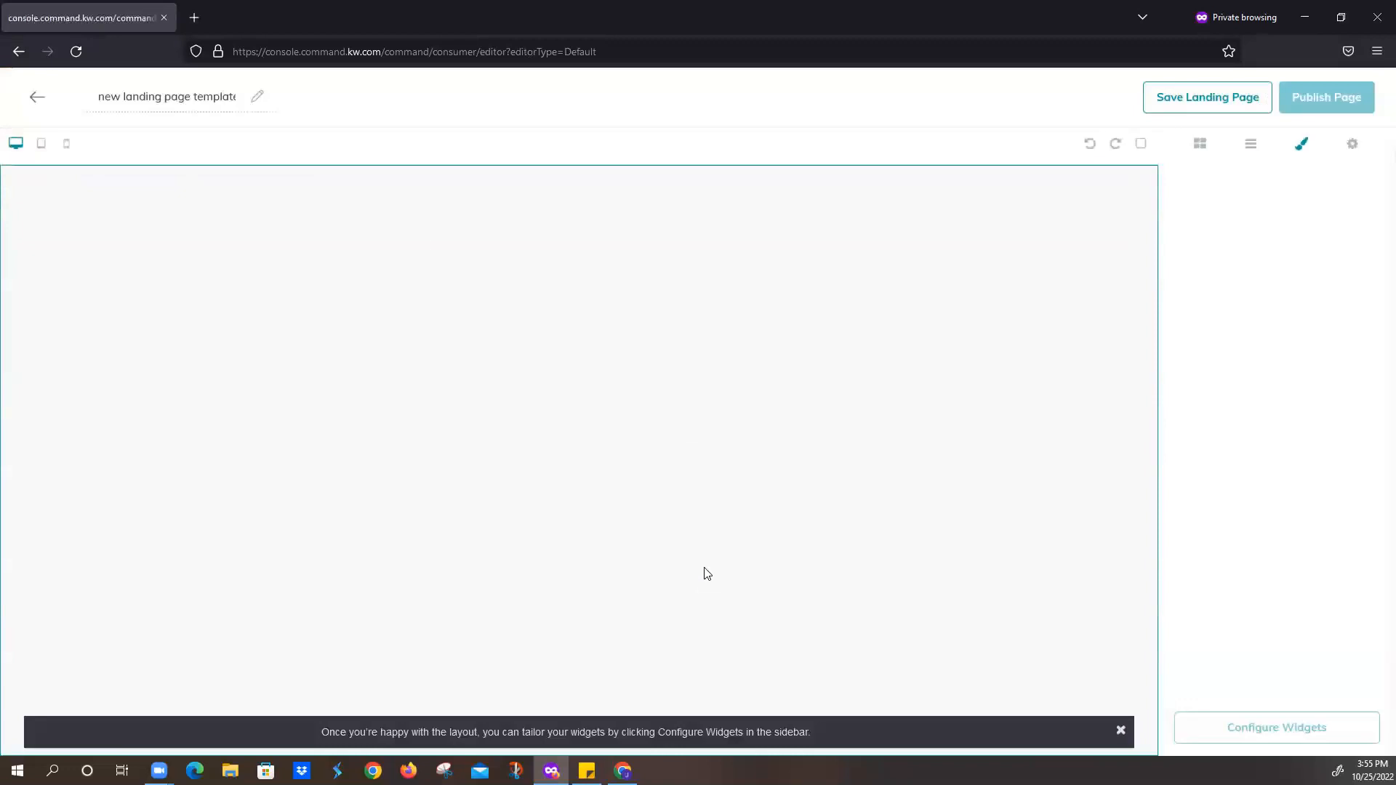
left_click(120, 96)
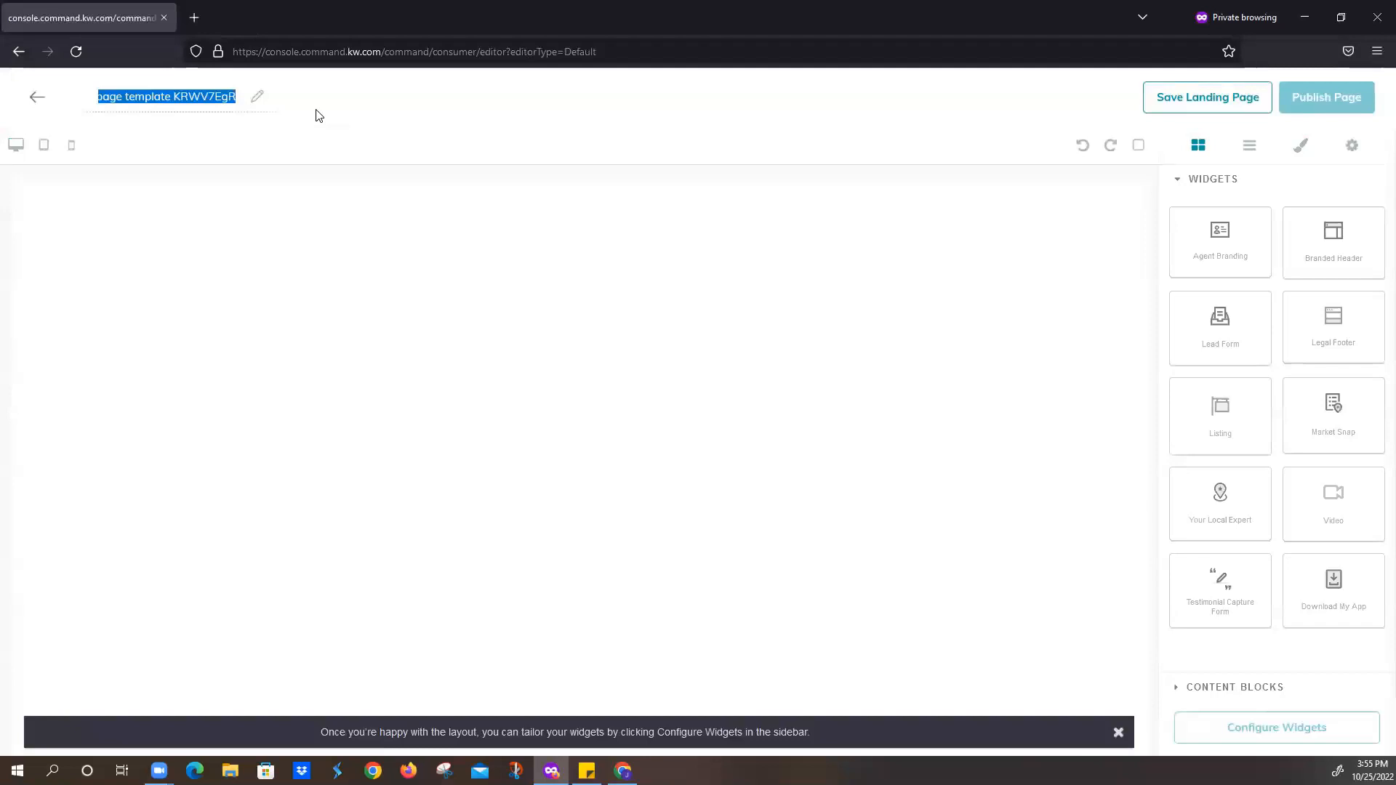
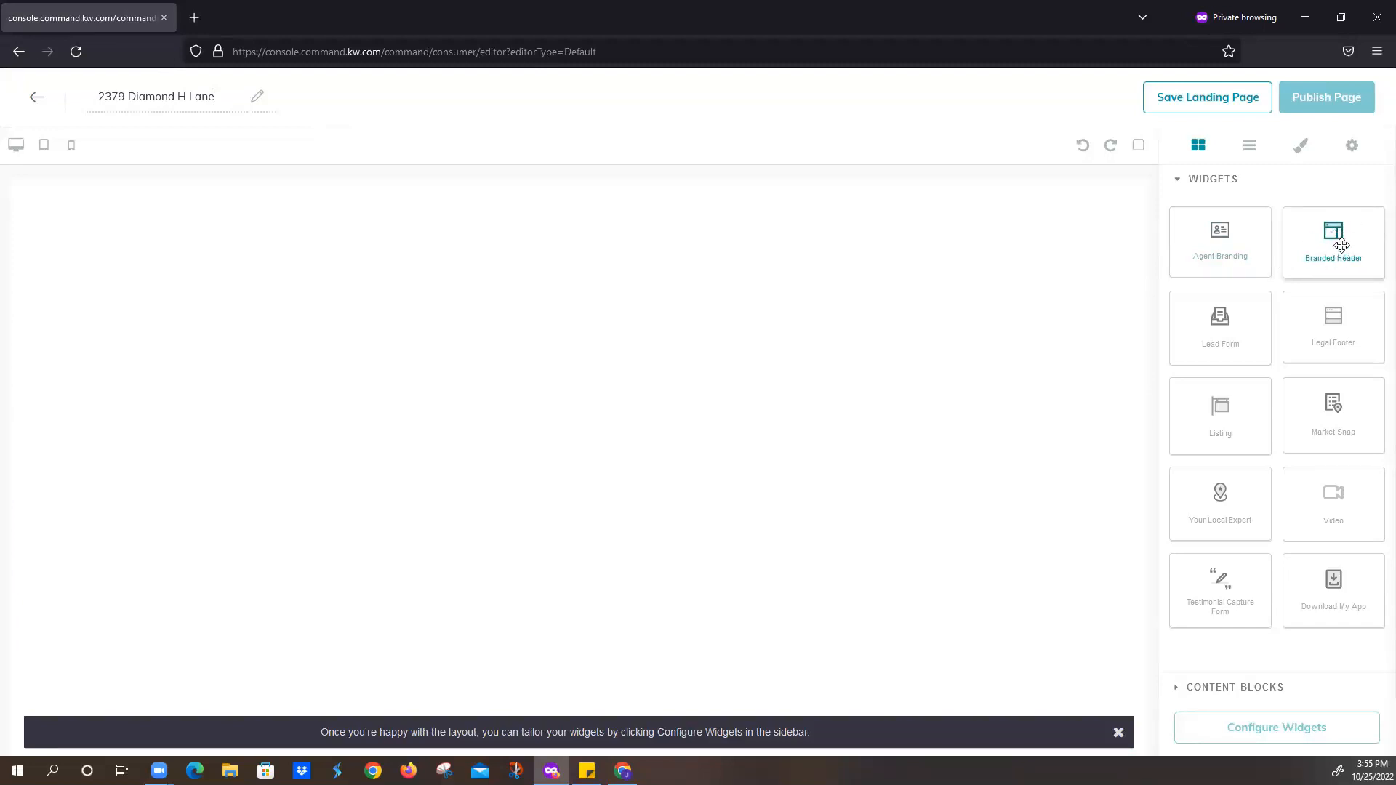
- Add Branded Header, Listing, Lead Form and Legal Footer widgets to the page in order
left_click_drag(1338, 232, 853, 222)
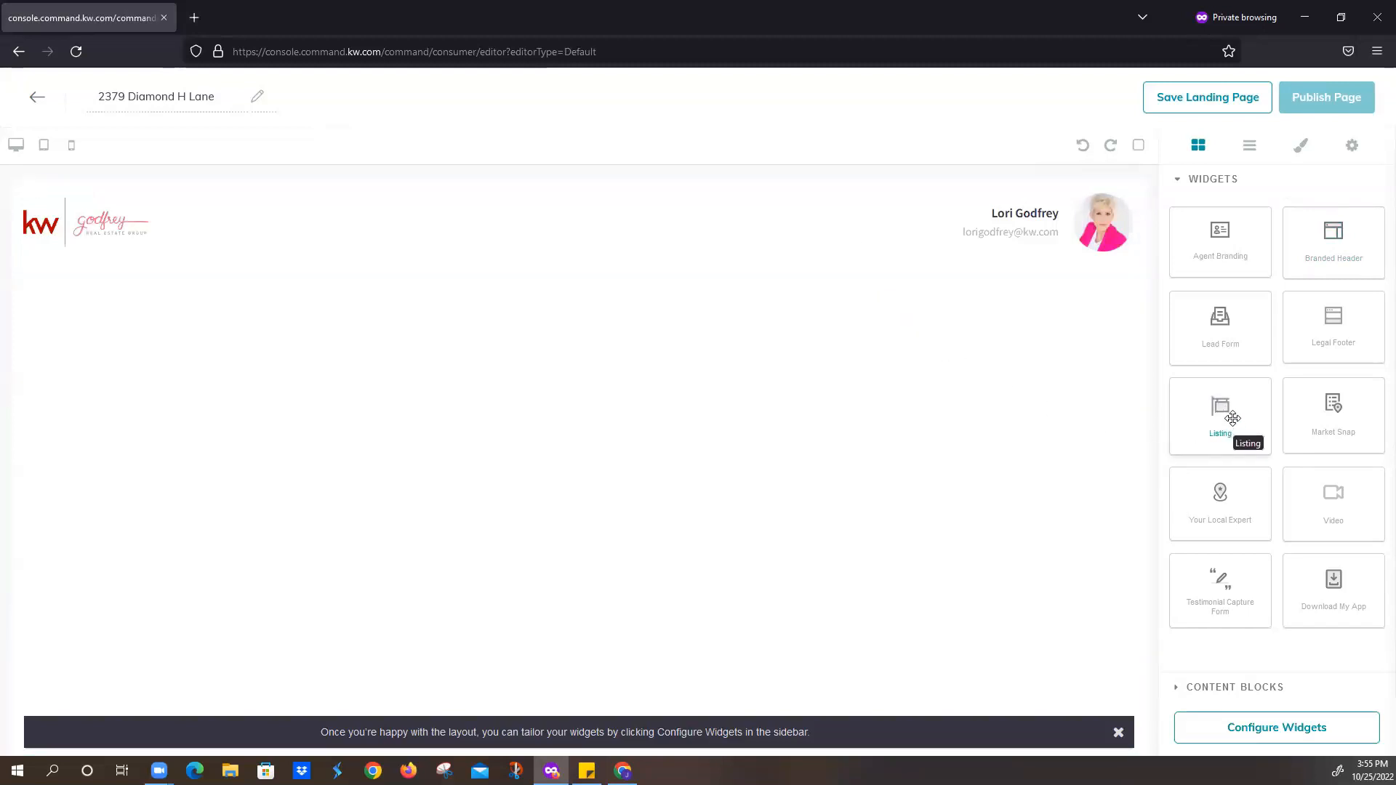
left_click_drag(1233, 418, 903, 389)
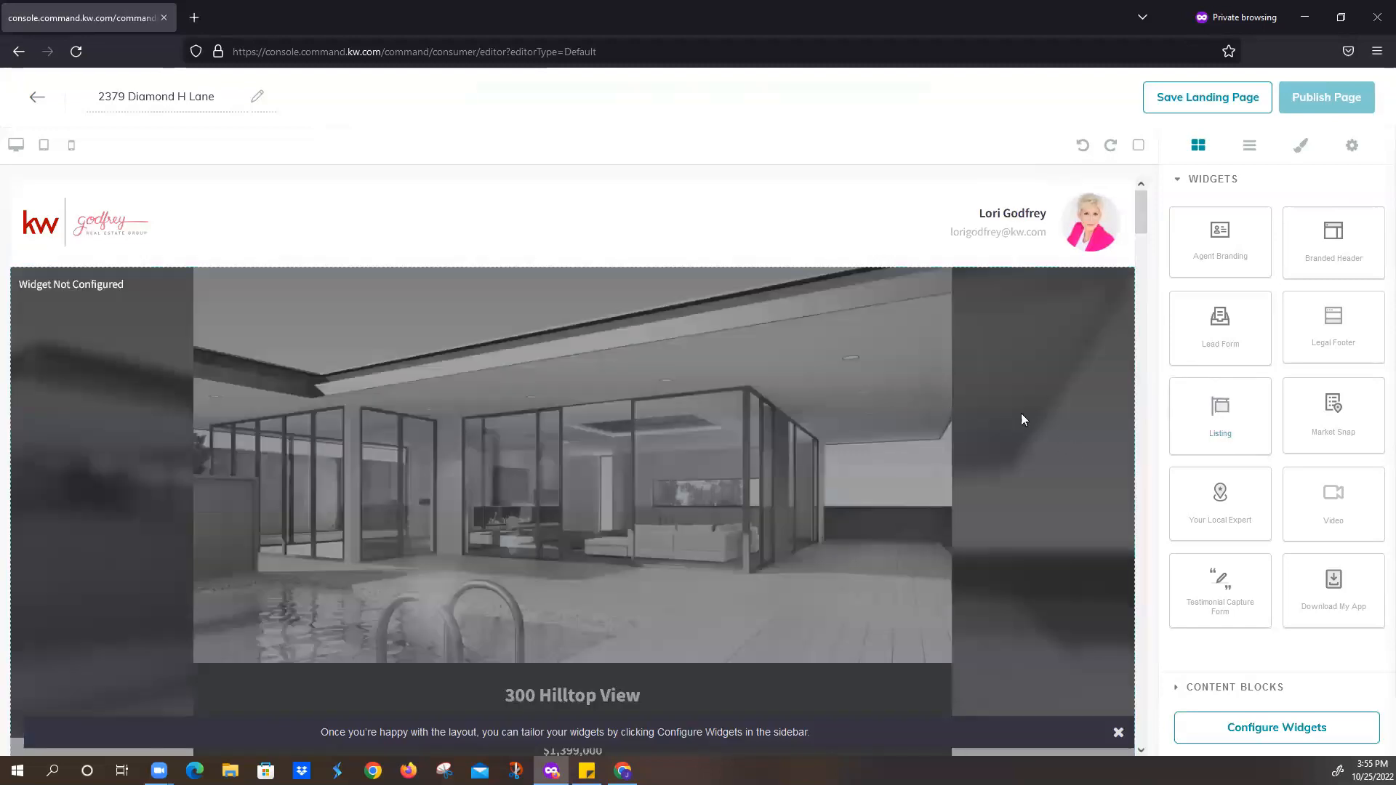
scroll(943, 404, "down", 7)
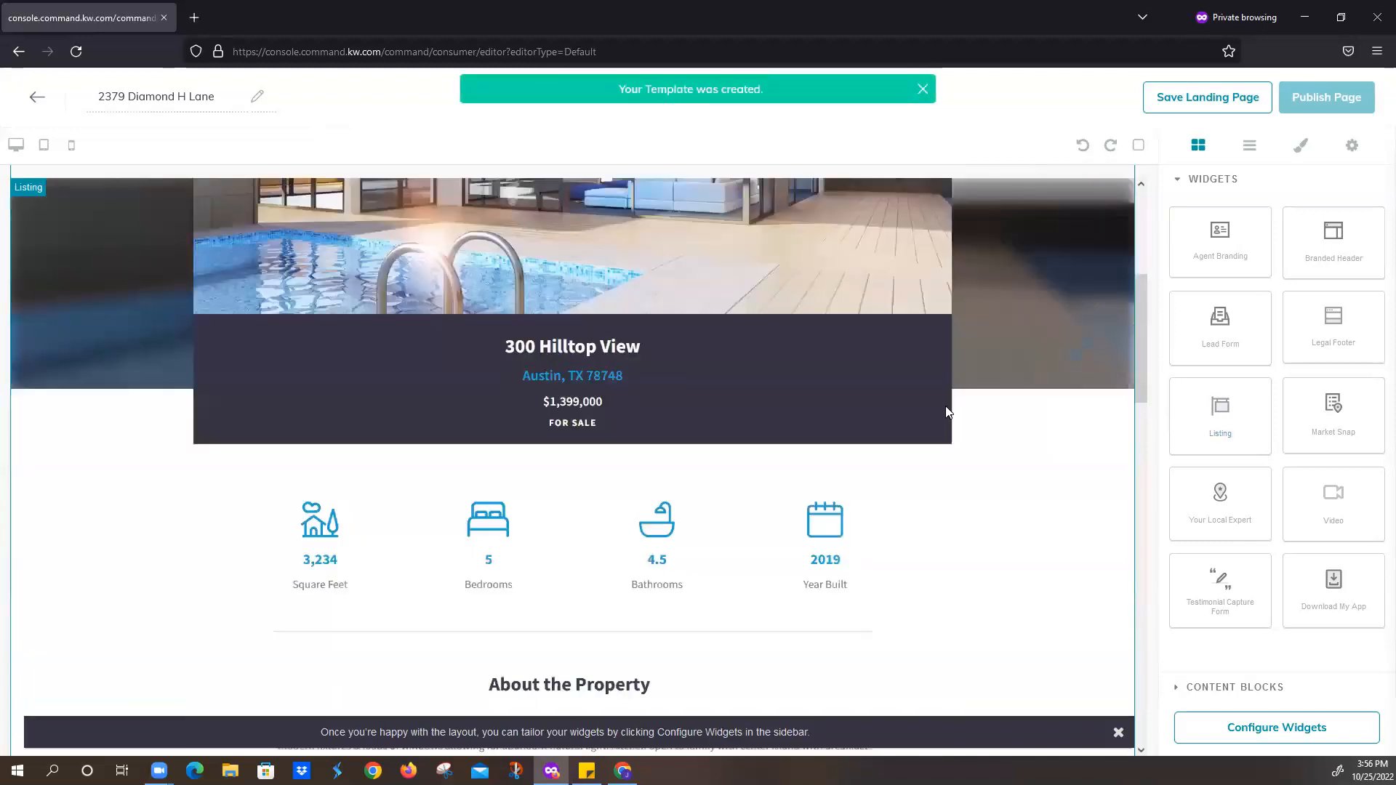
scroll(938, 422, "down", 12)
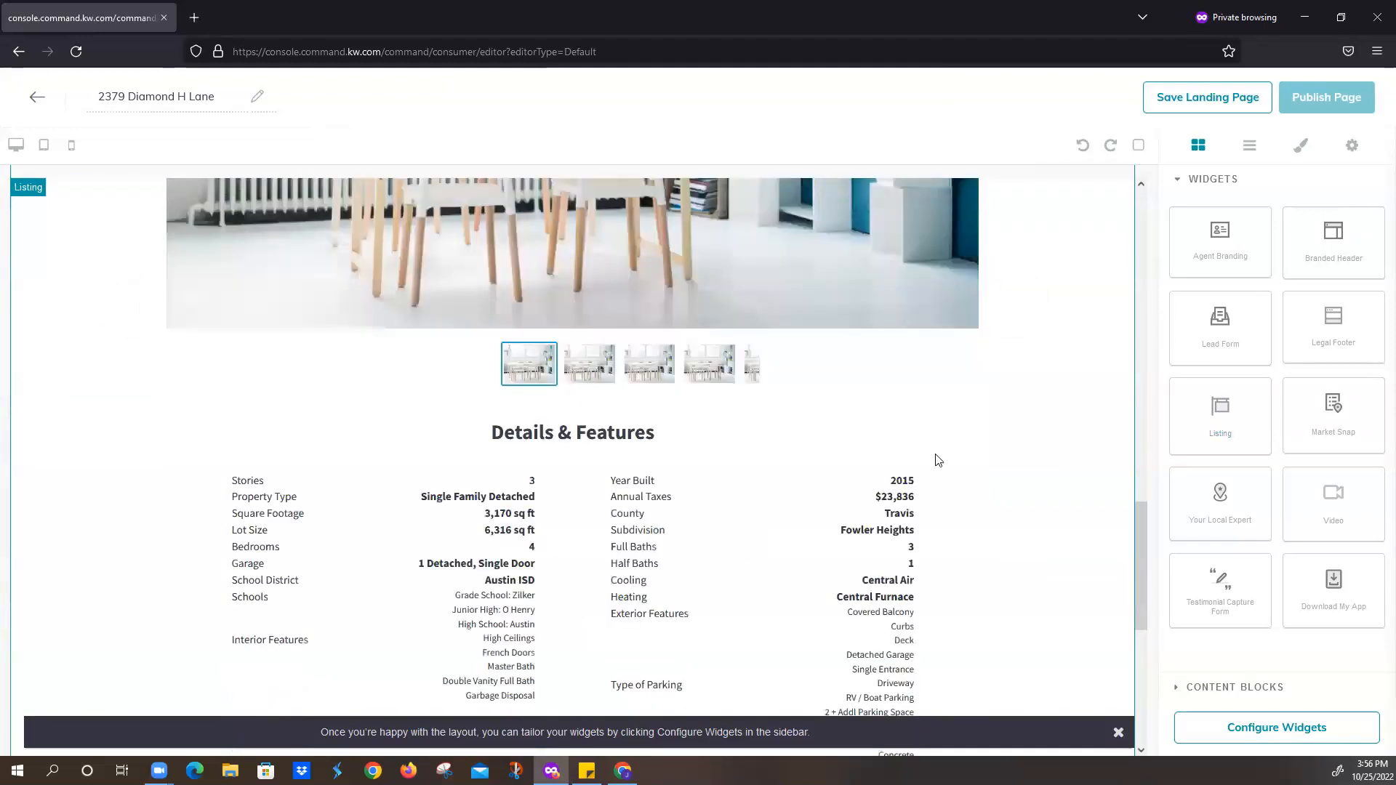
scroll(945, 538, "down", 2)
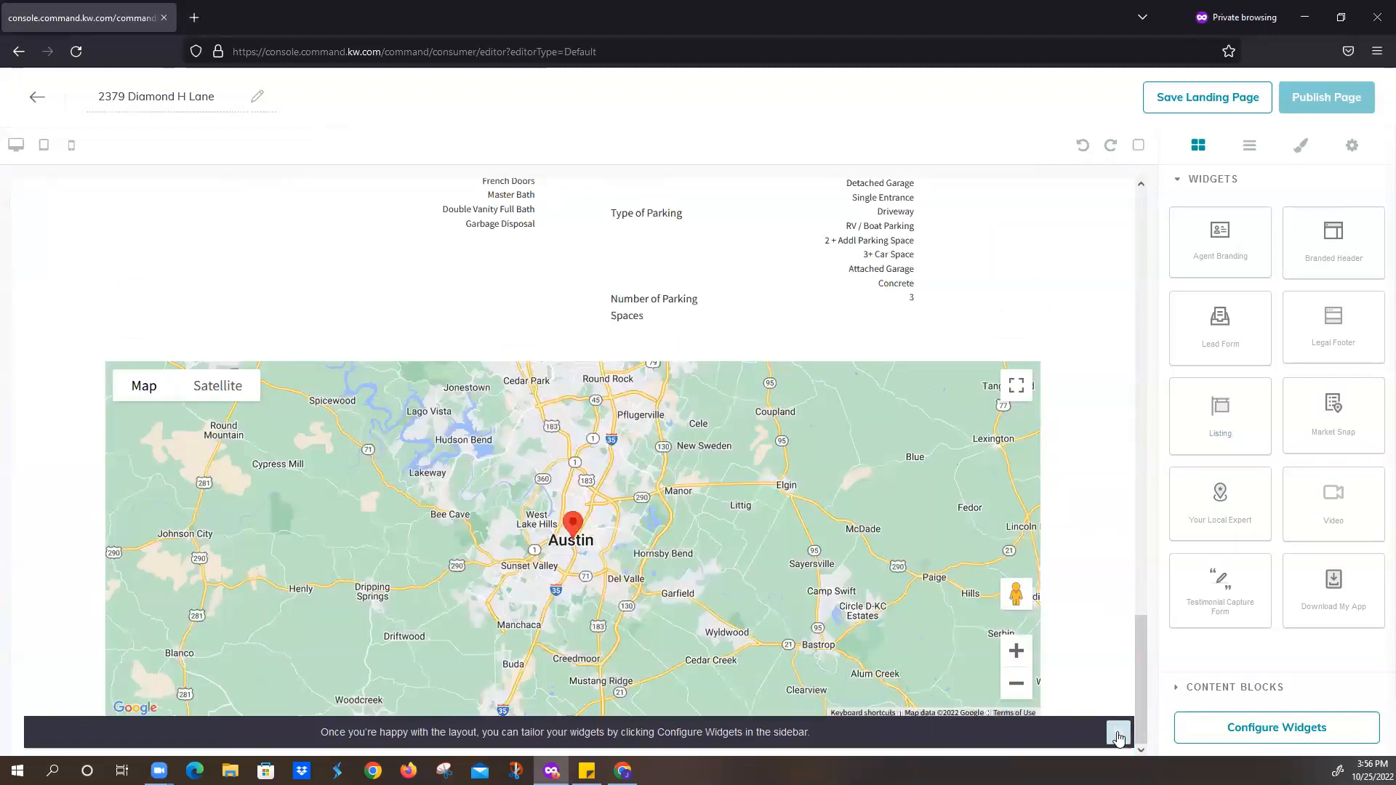
left_click(1118, 735)
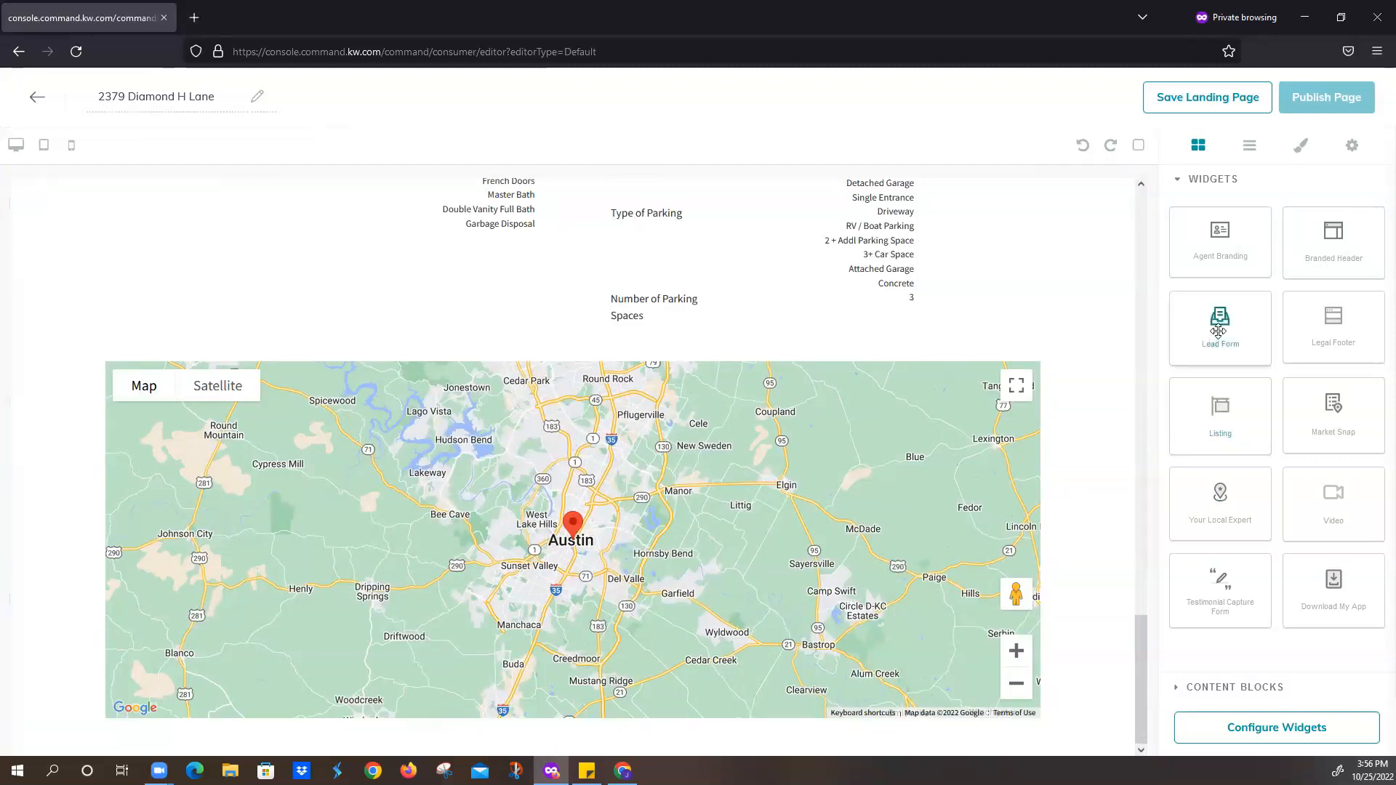
left_click_drag(1219, 332, 873, 720)
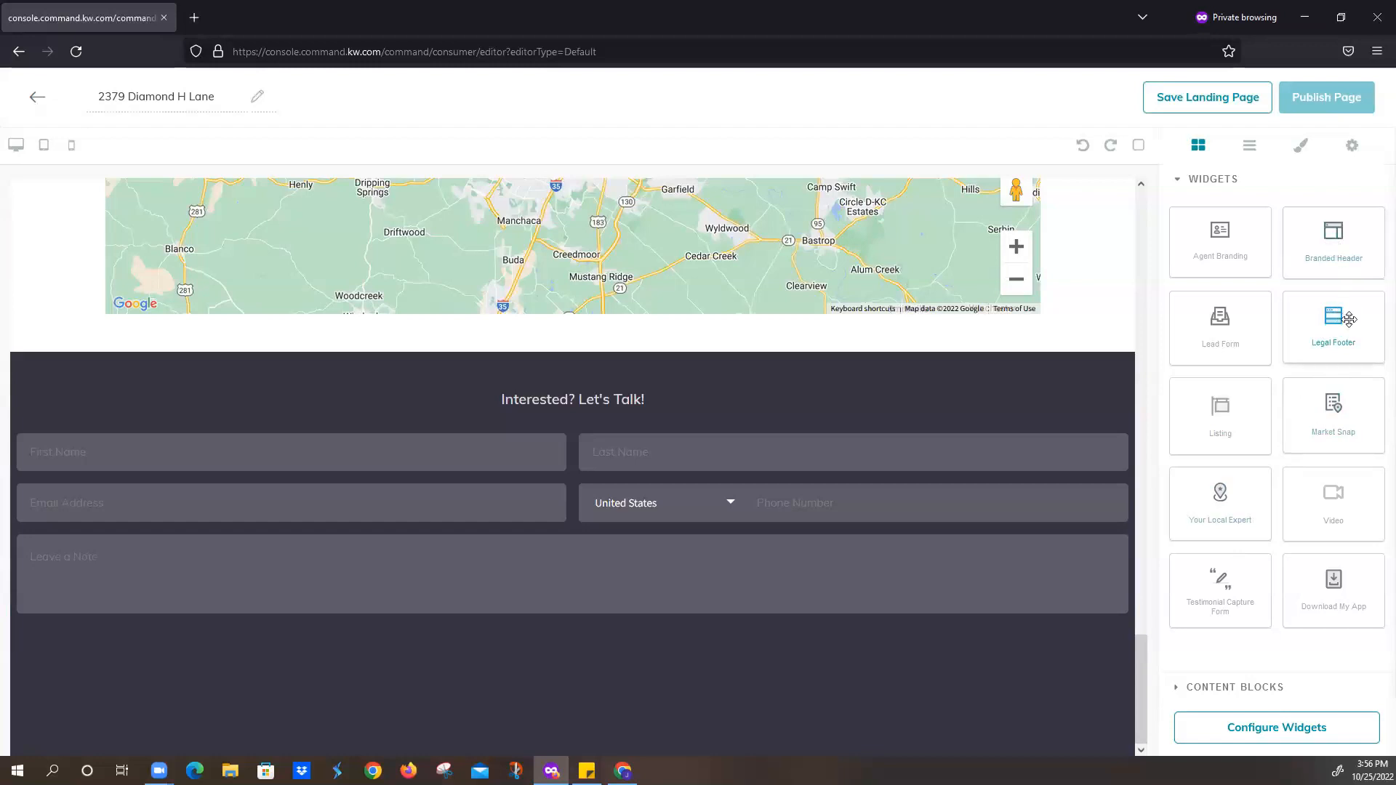
left_click_drag(1314, 354, 786, 665)
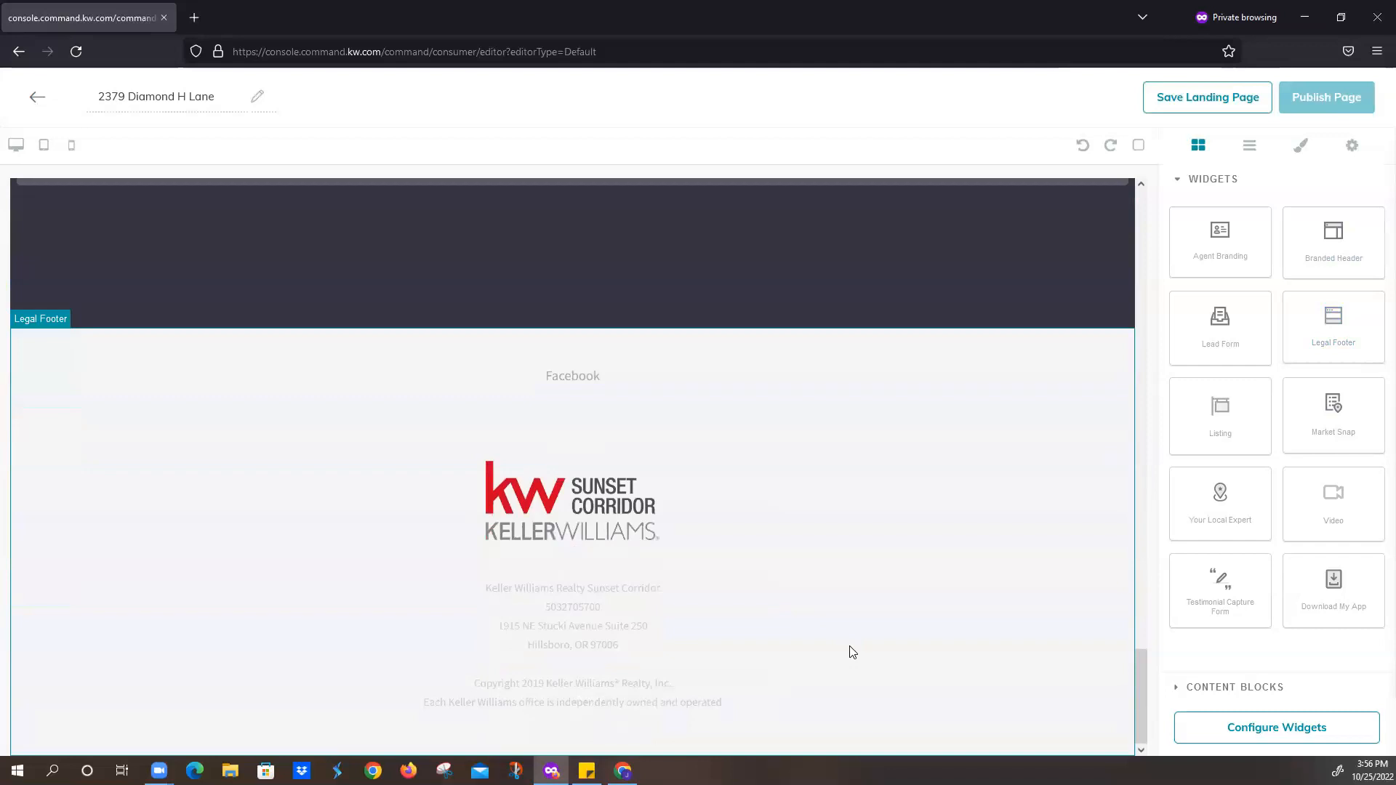
left_click(1211, 737)
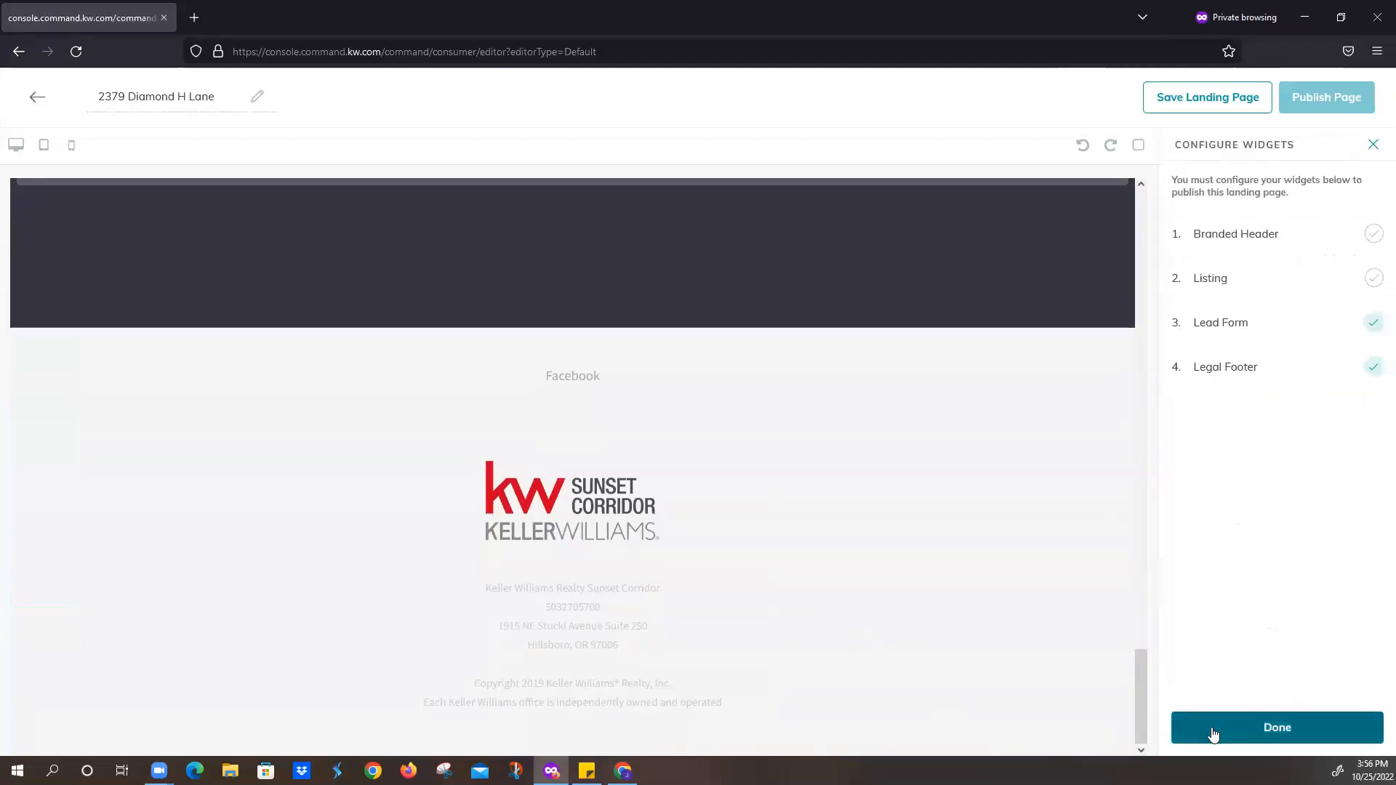
left_click(1237, 235)
left_click(1240, 214)
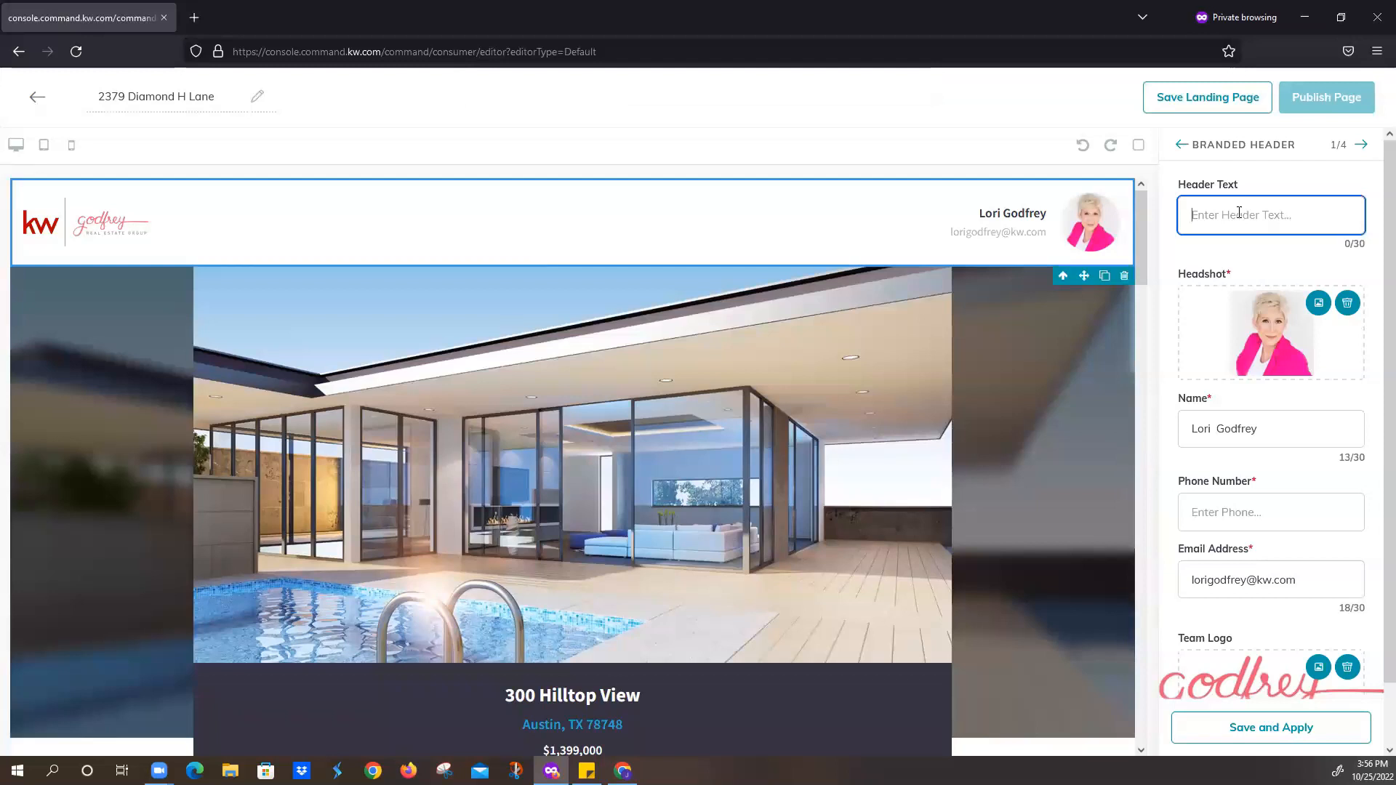
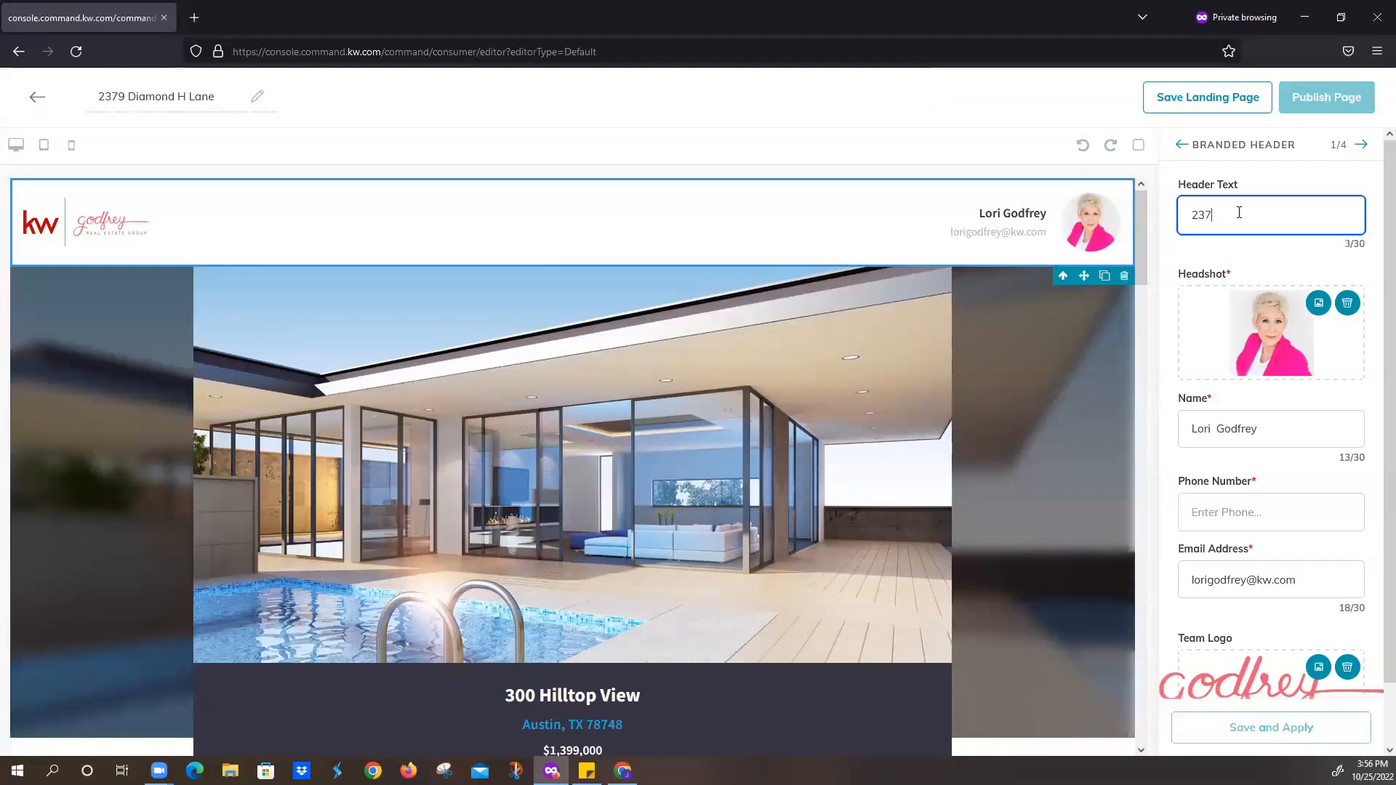
scroll(1265, 431, "down", 1)
scroll(1266, 430, "down", 1)
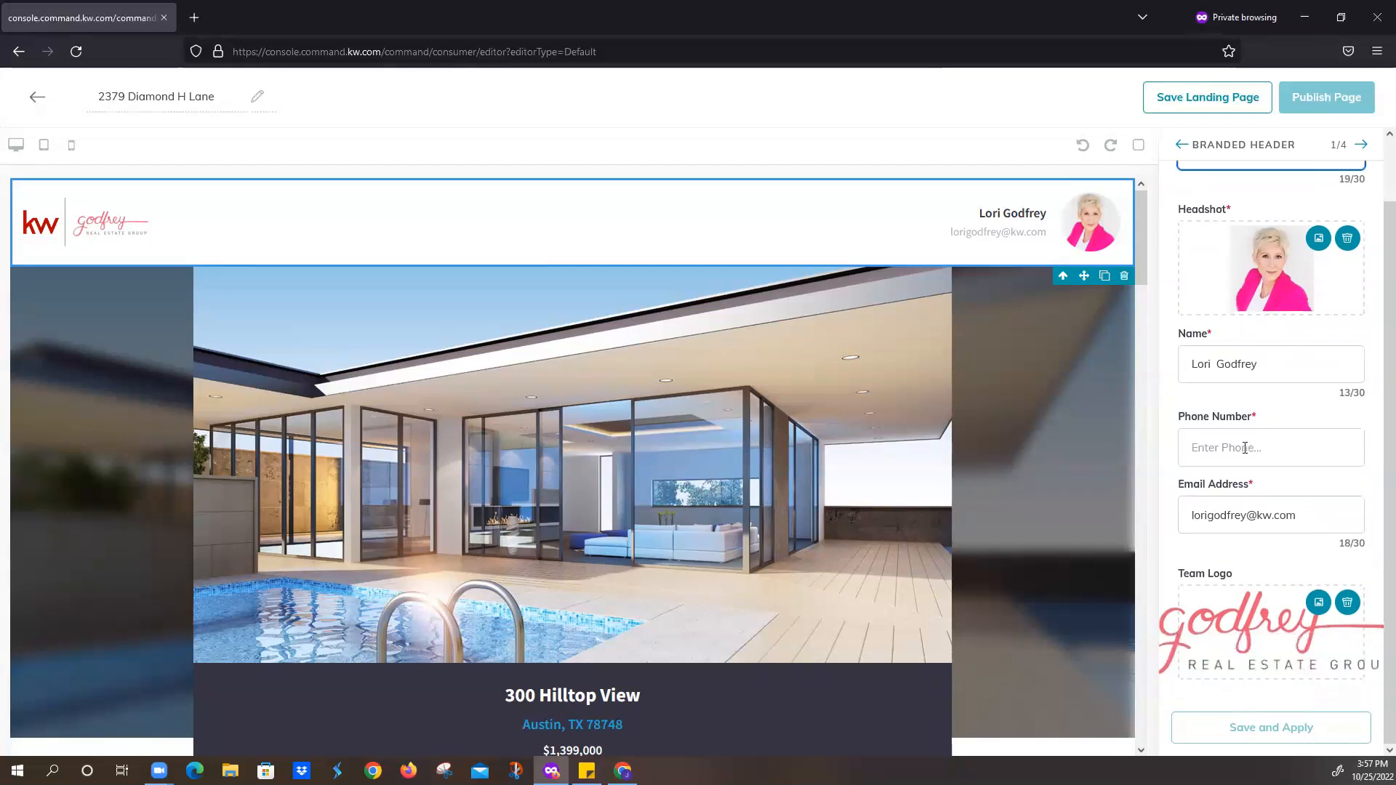
left_click(1245, 448)
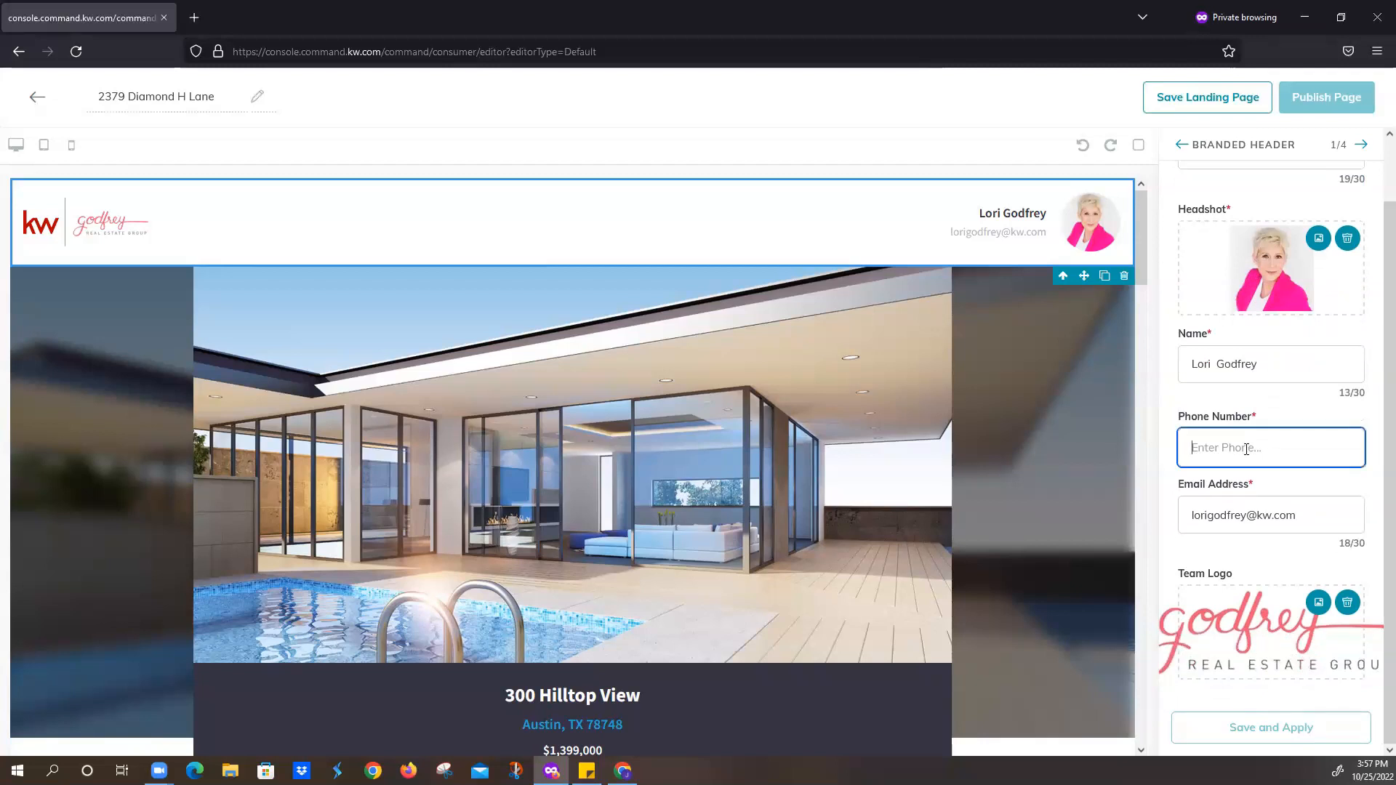
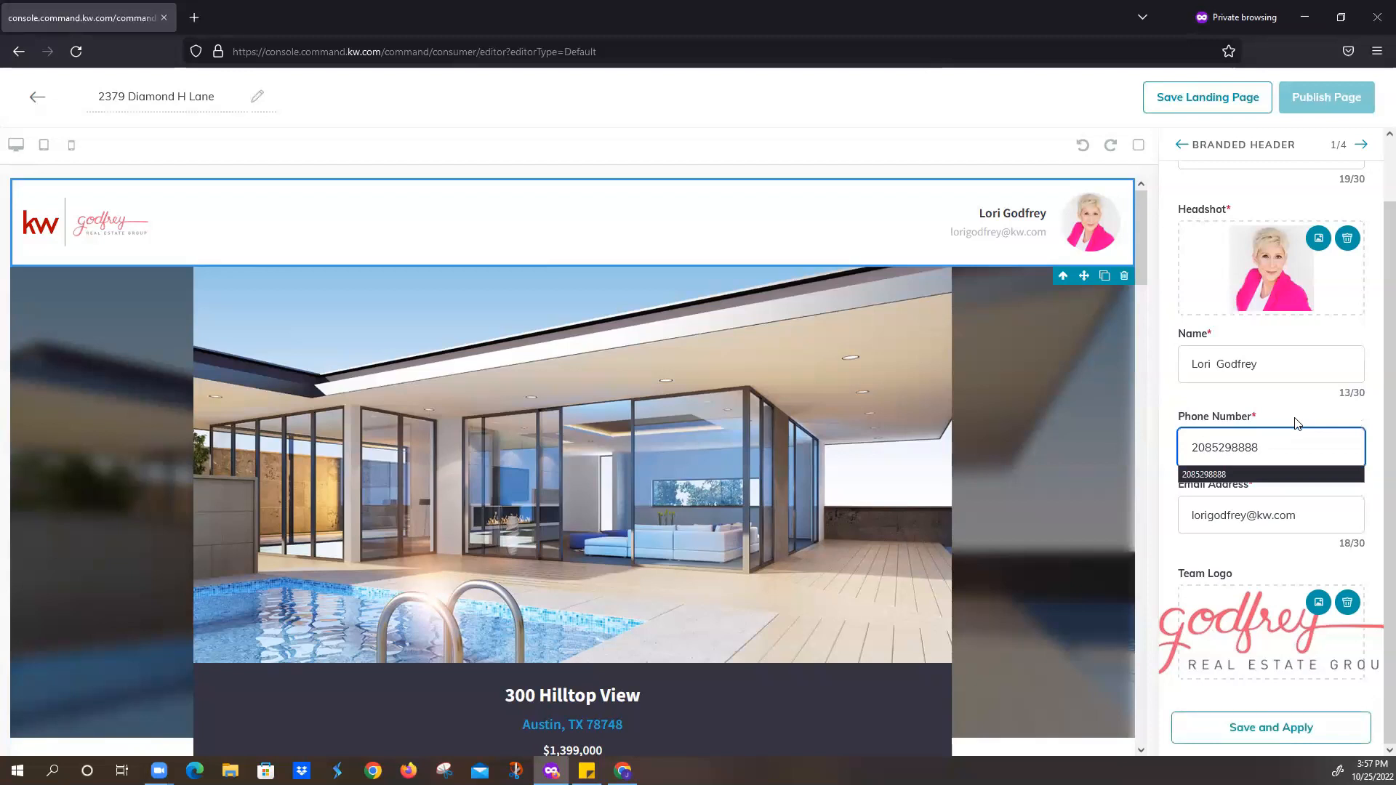
key("Tab")
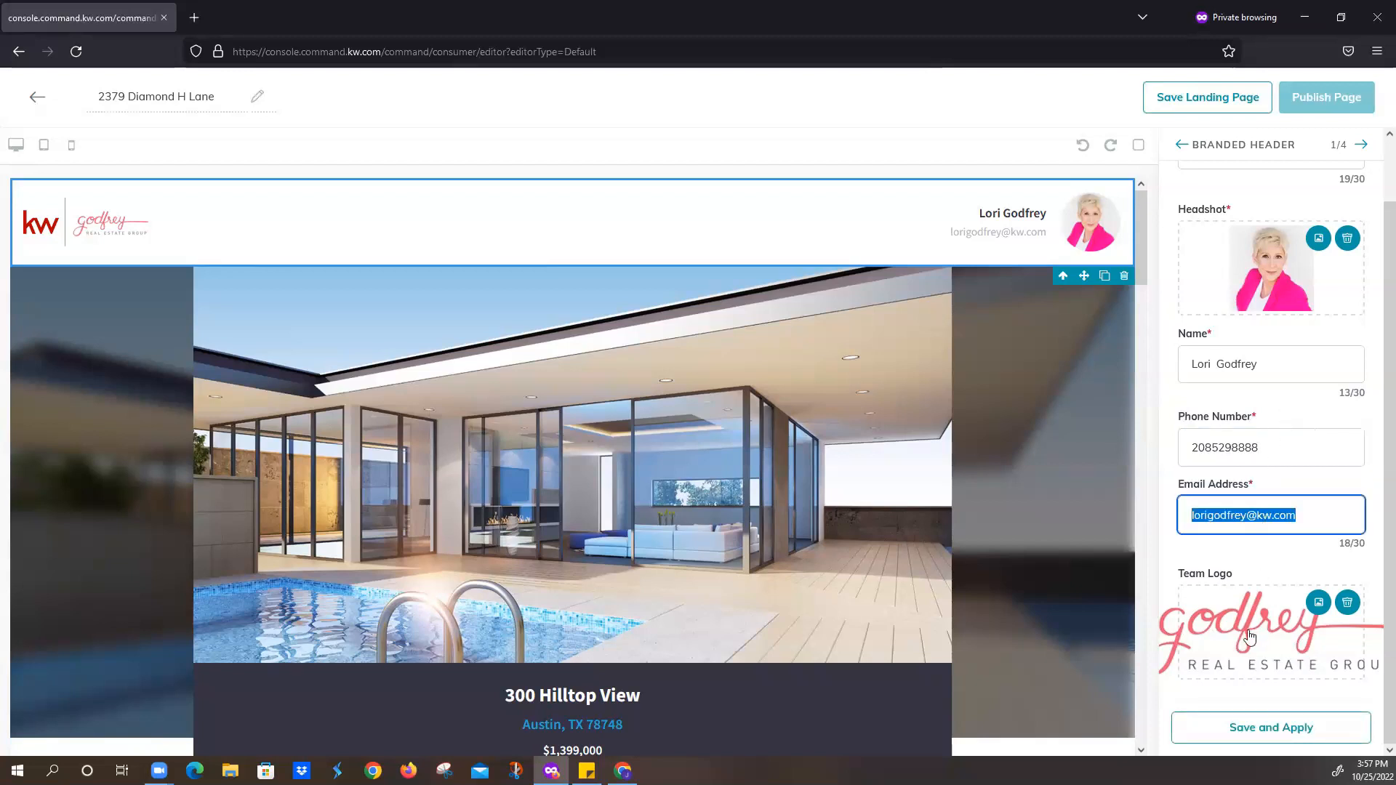
left_click(1259, 732)
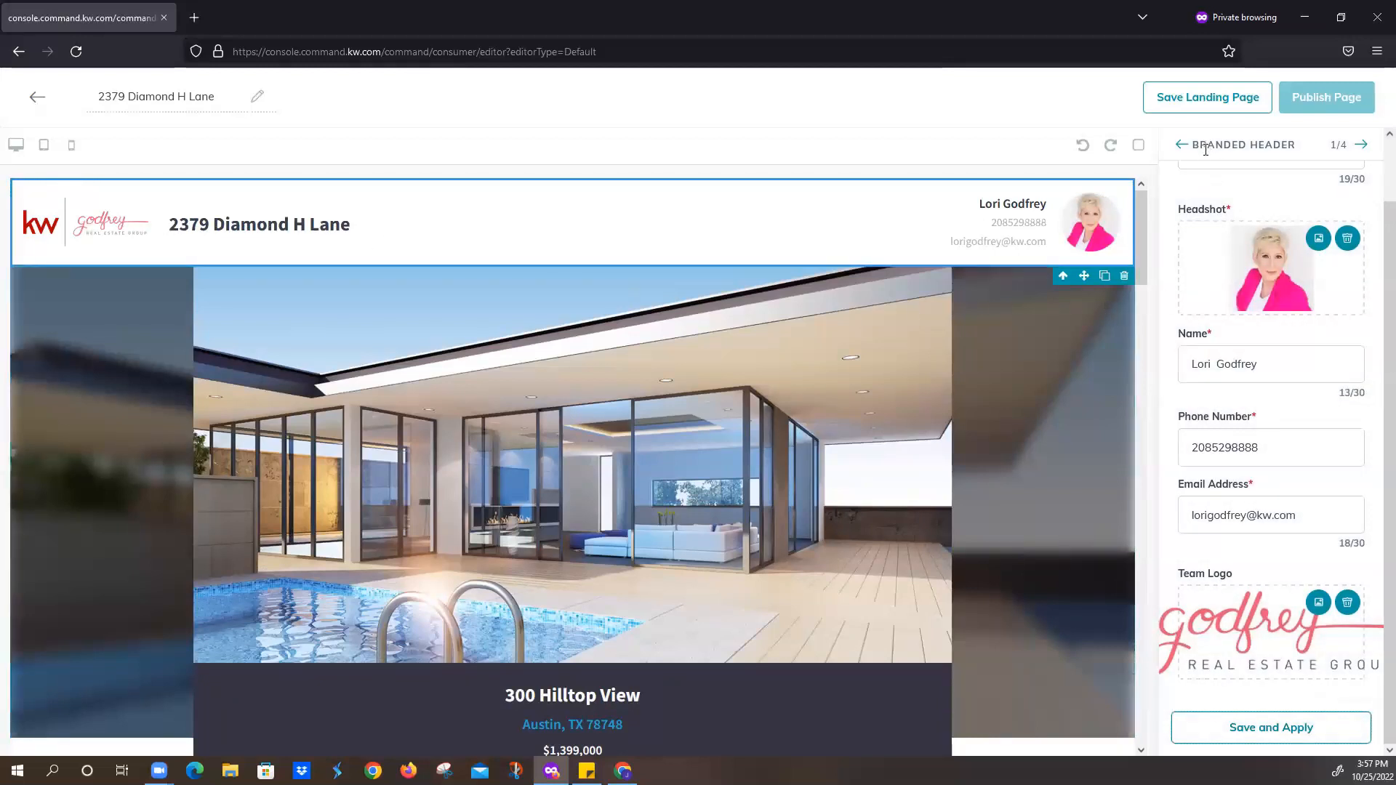
left_click(1363, 145)
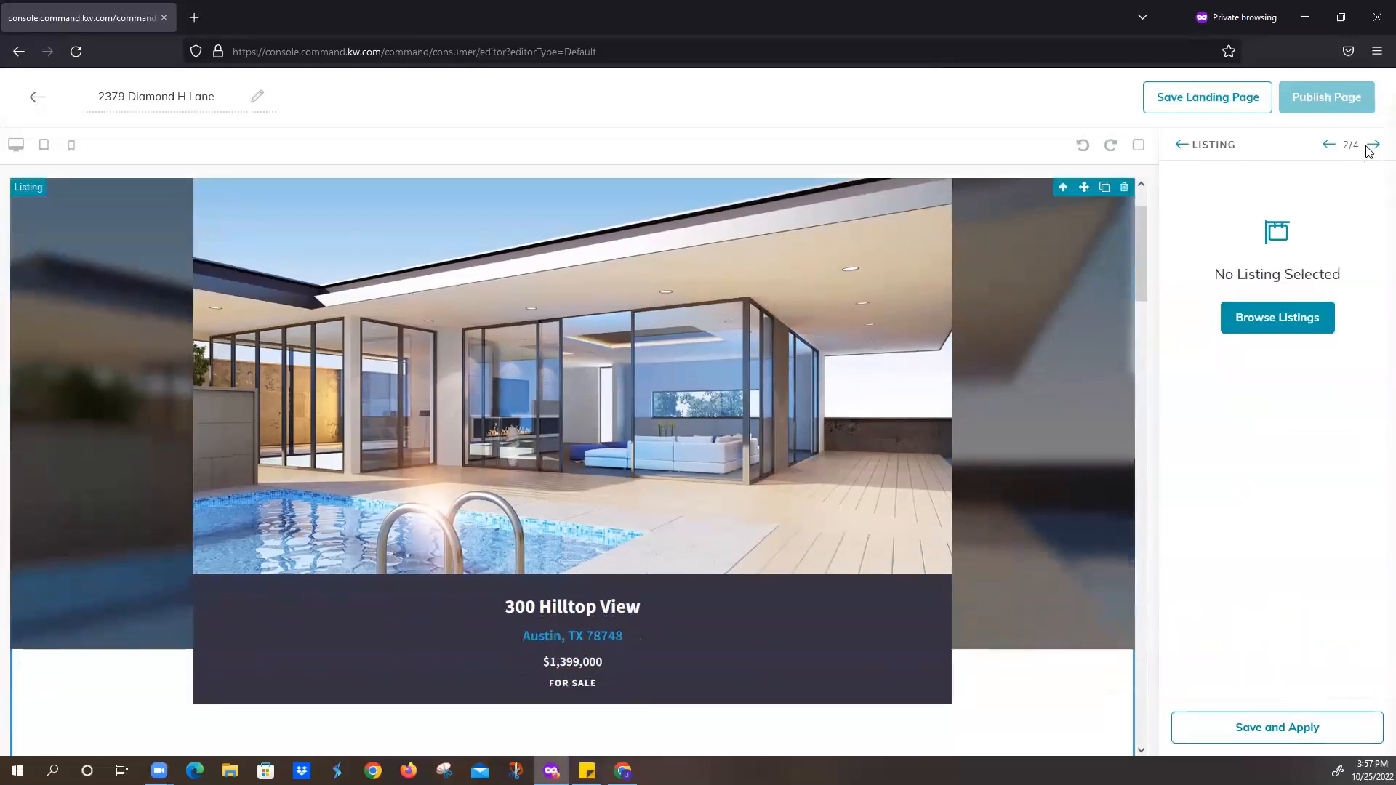
left_click(1260, 325)
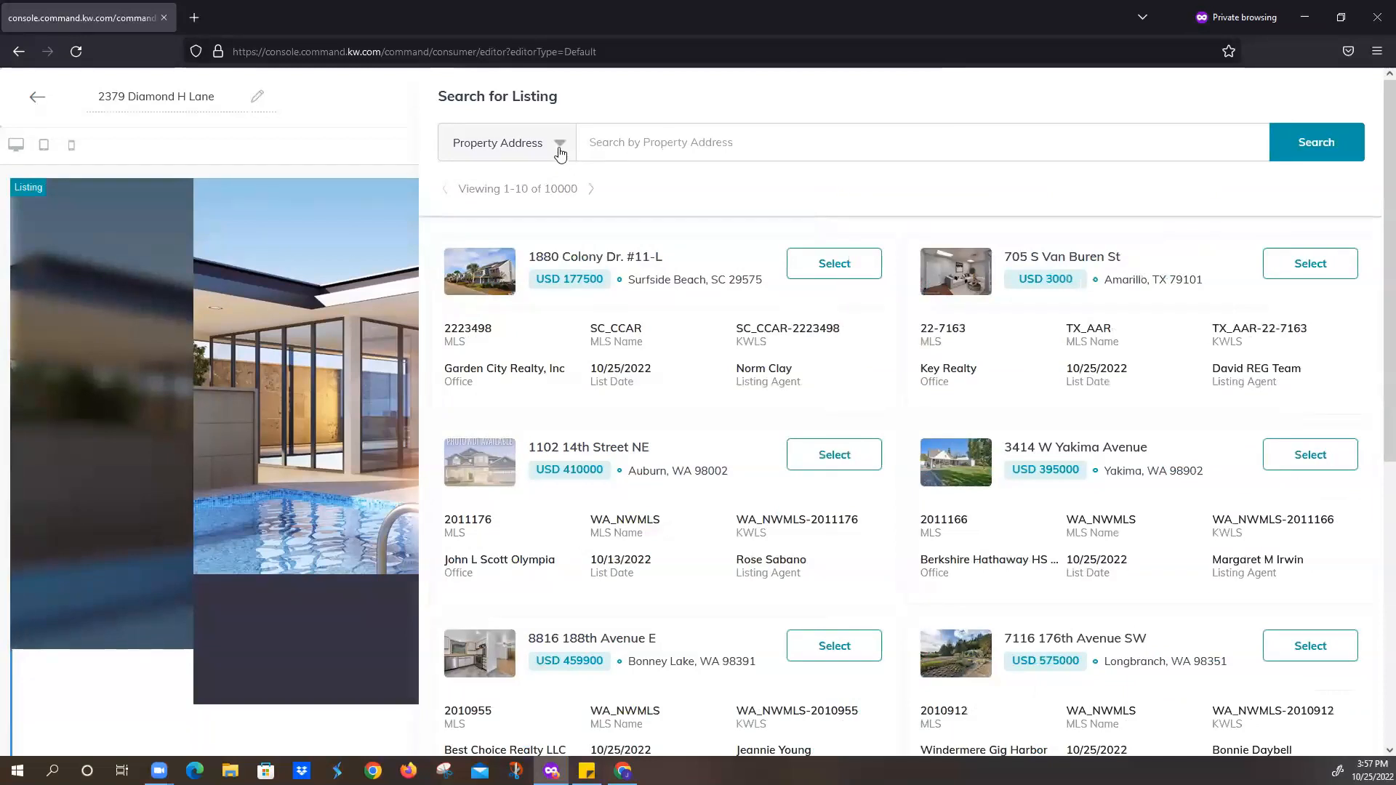
left_click(560, 151)
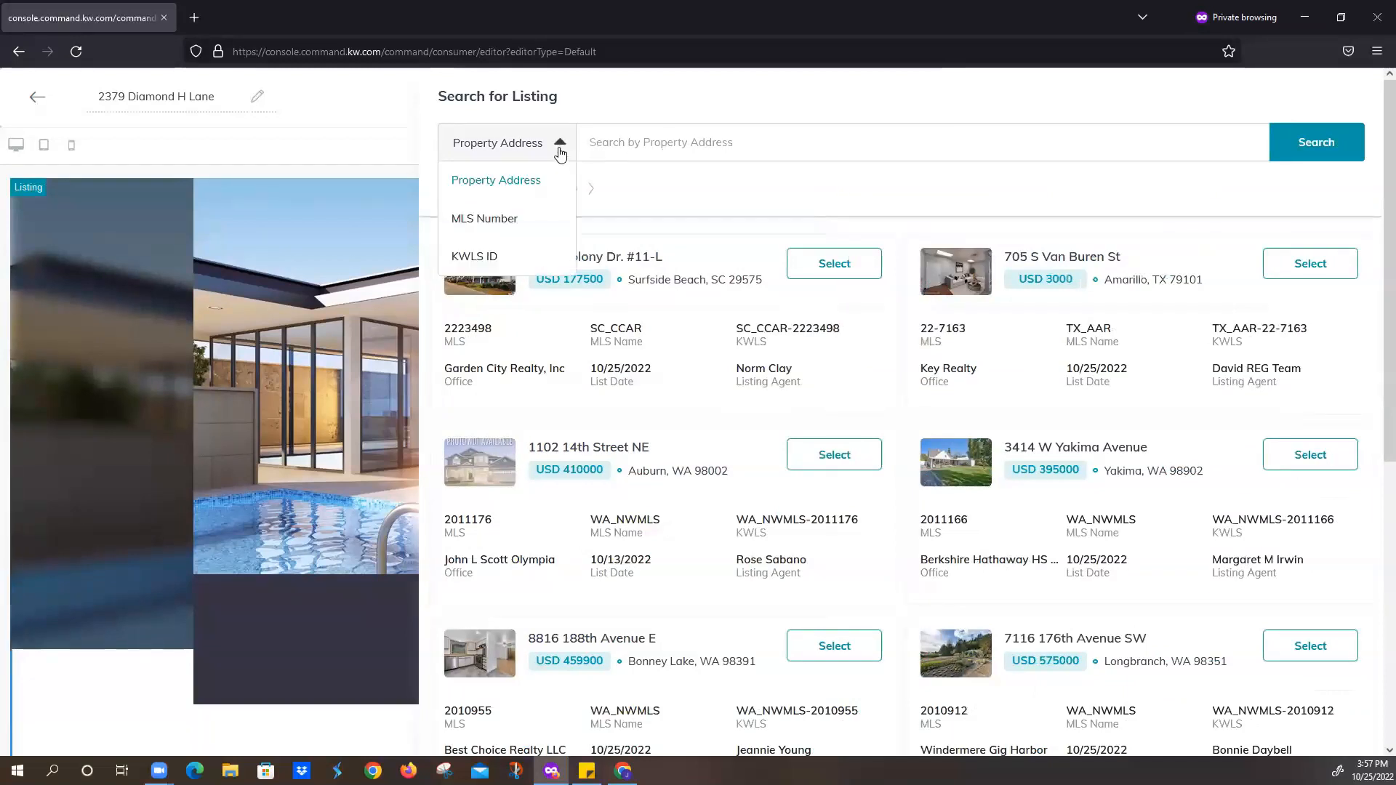
left_click(530, 220)
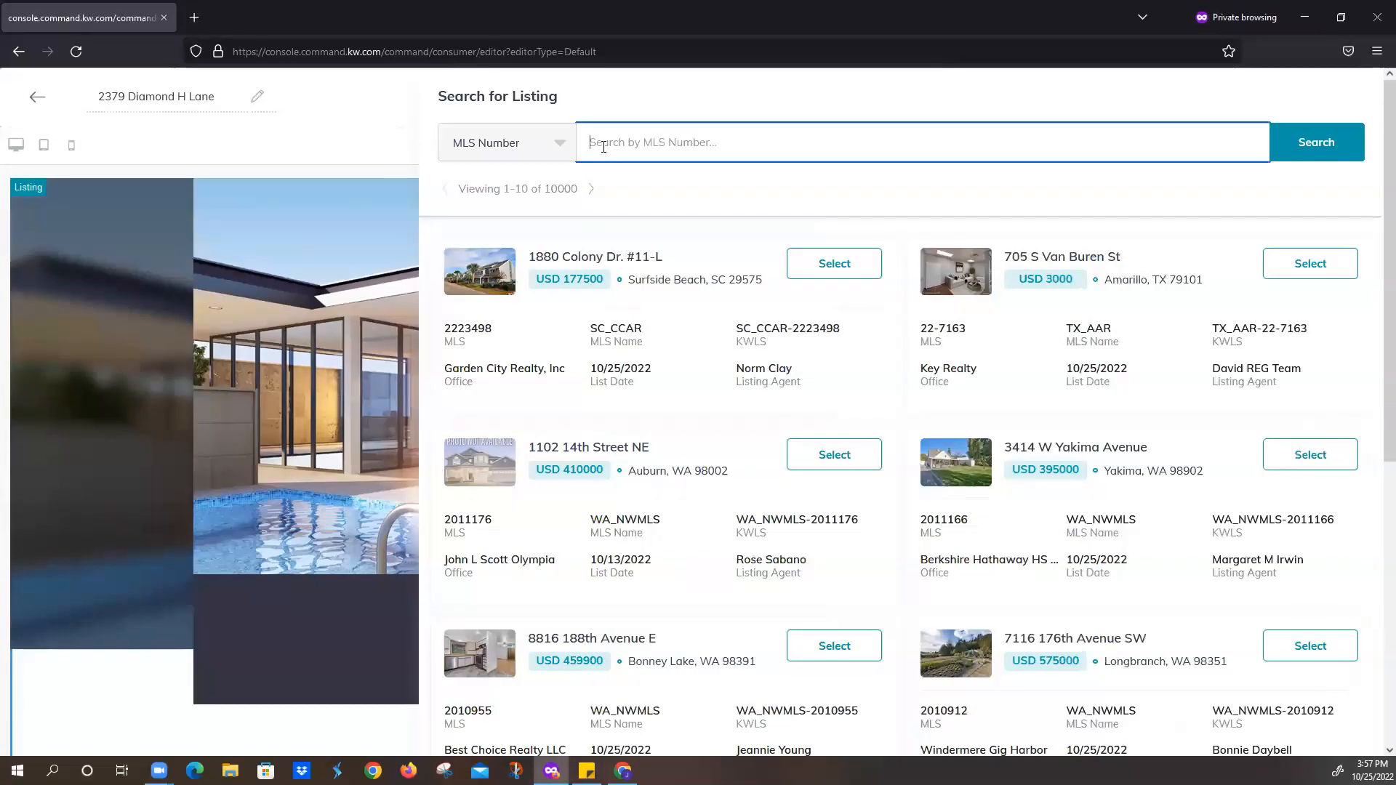
type("24")
type("498")
type("83")
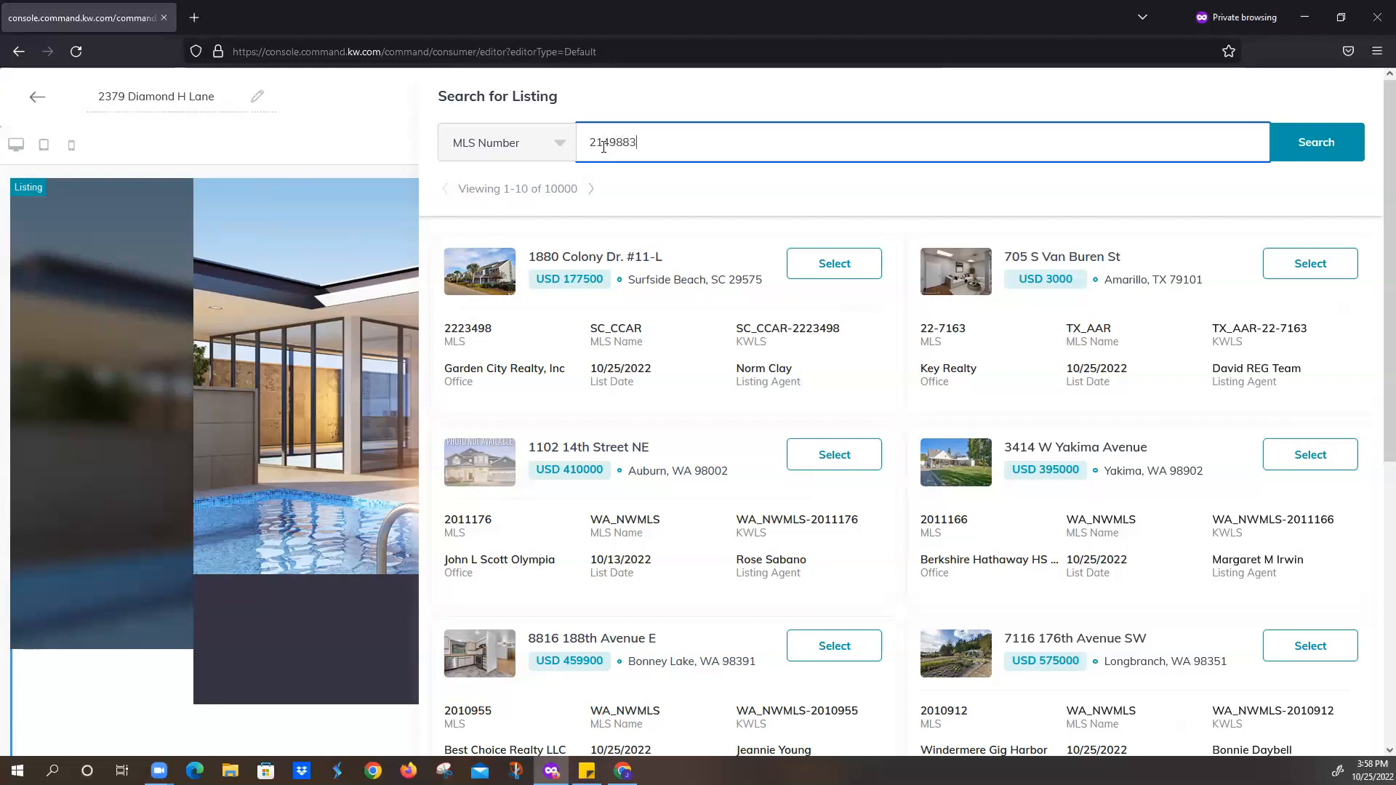
left_click(1305, 146)
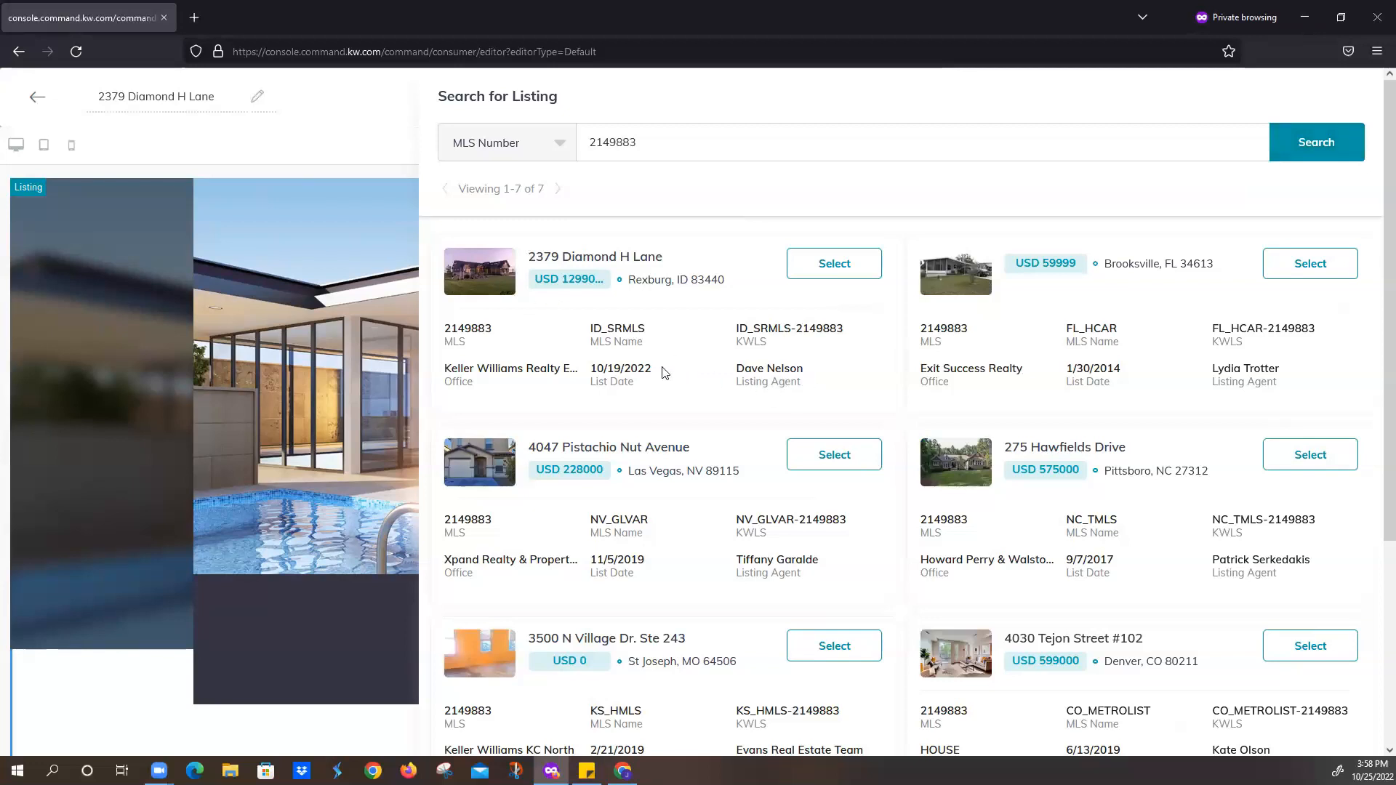
left_click(828, 269)
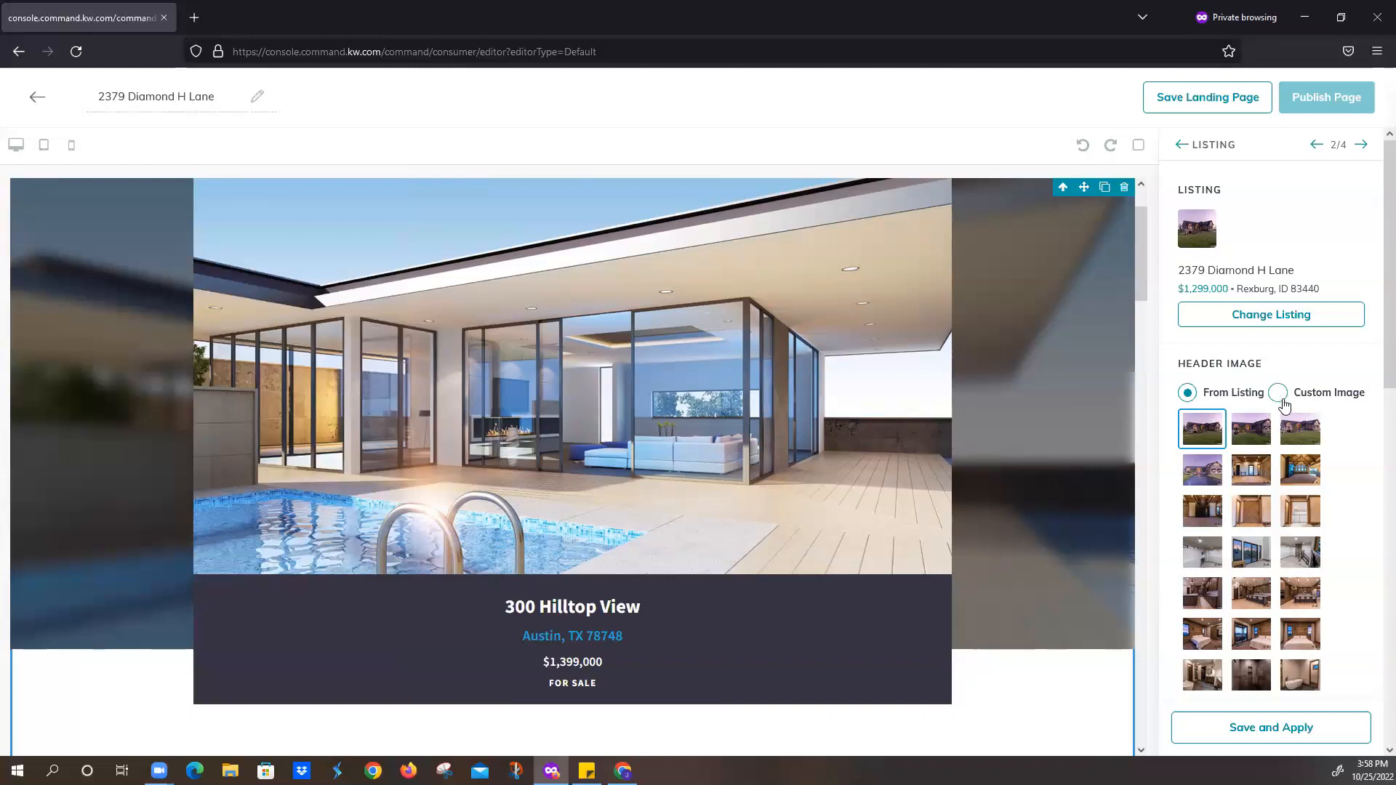
scroll(1274, 437, "down", 6)
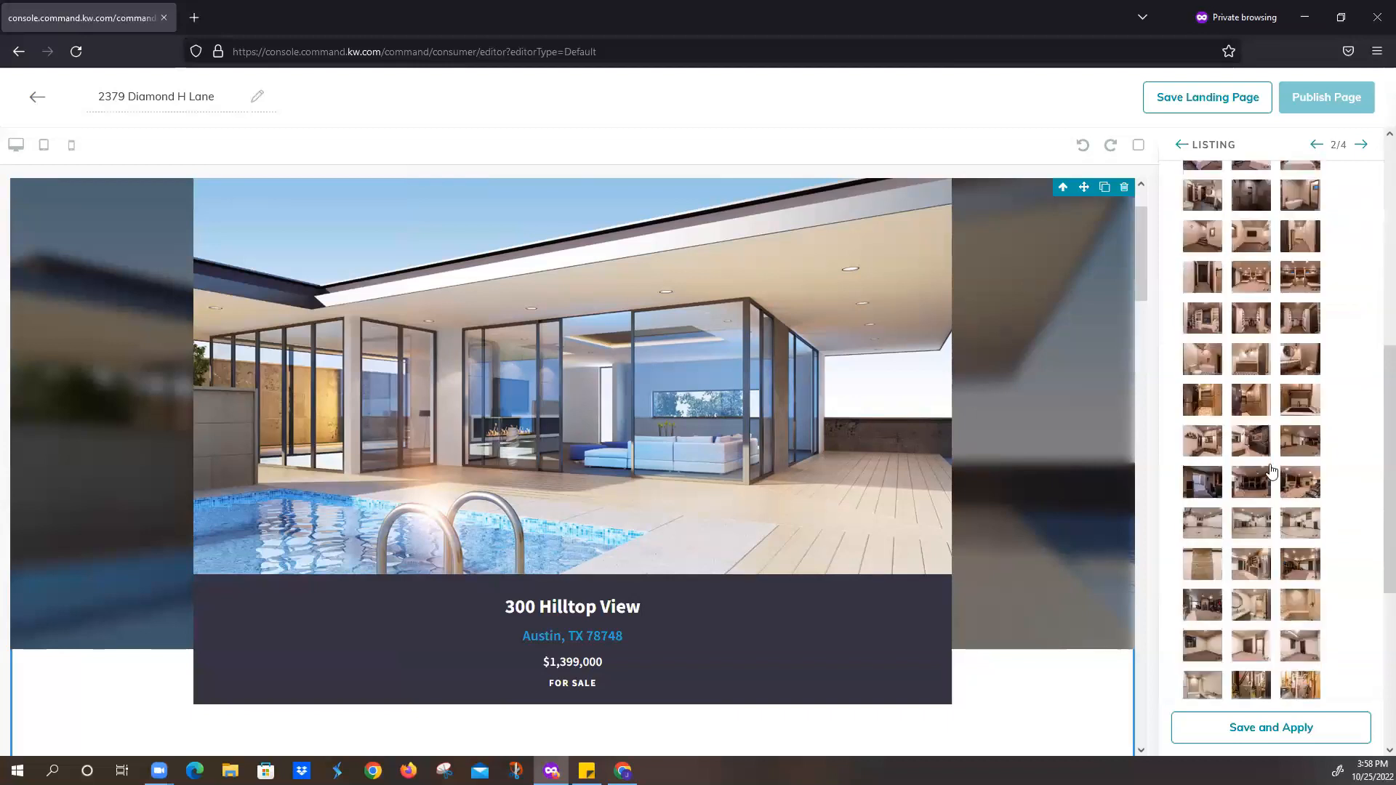
scroll(1271, 473, "down", 5)
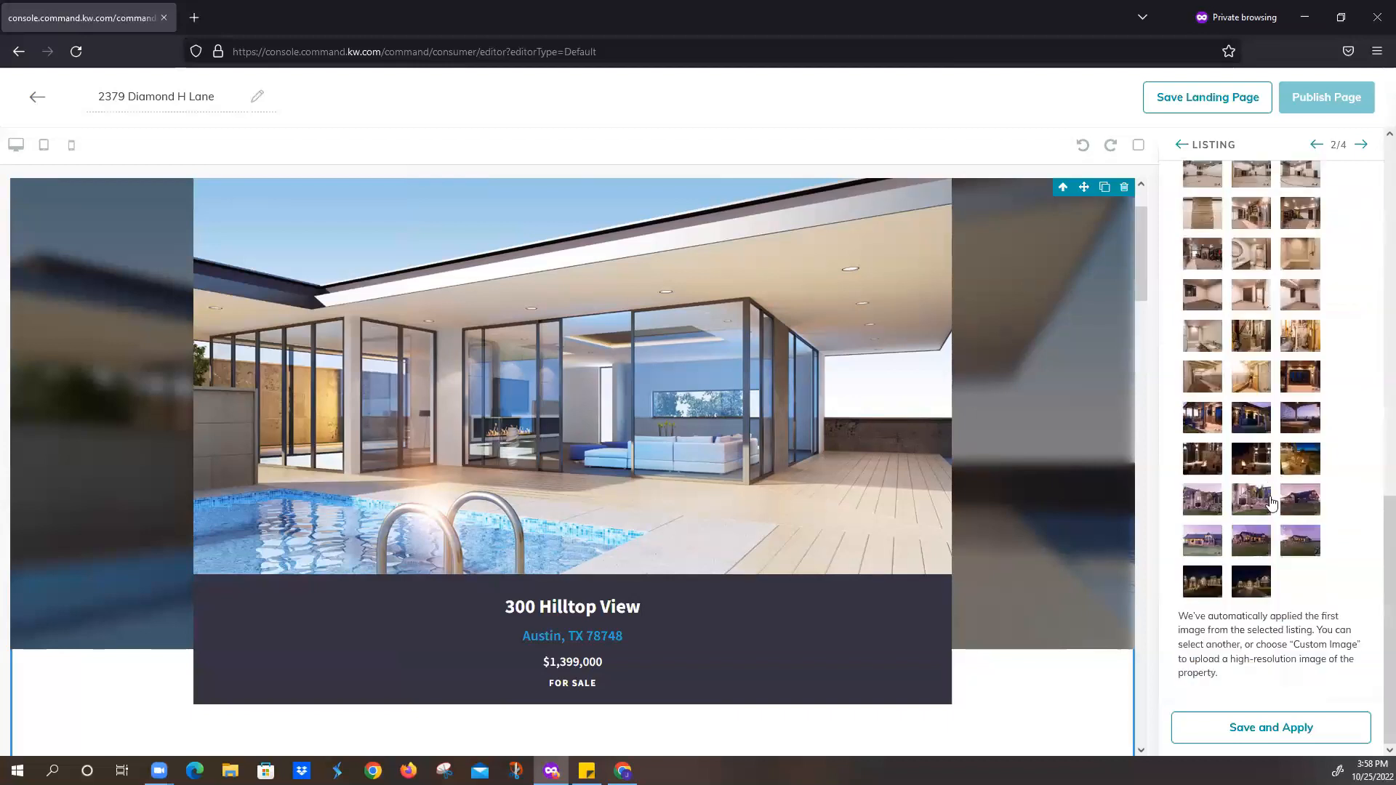
left_click(1291, 730)
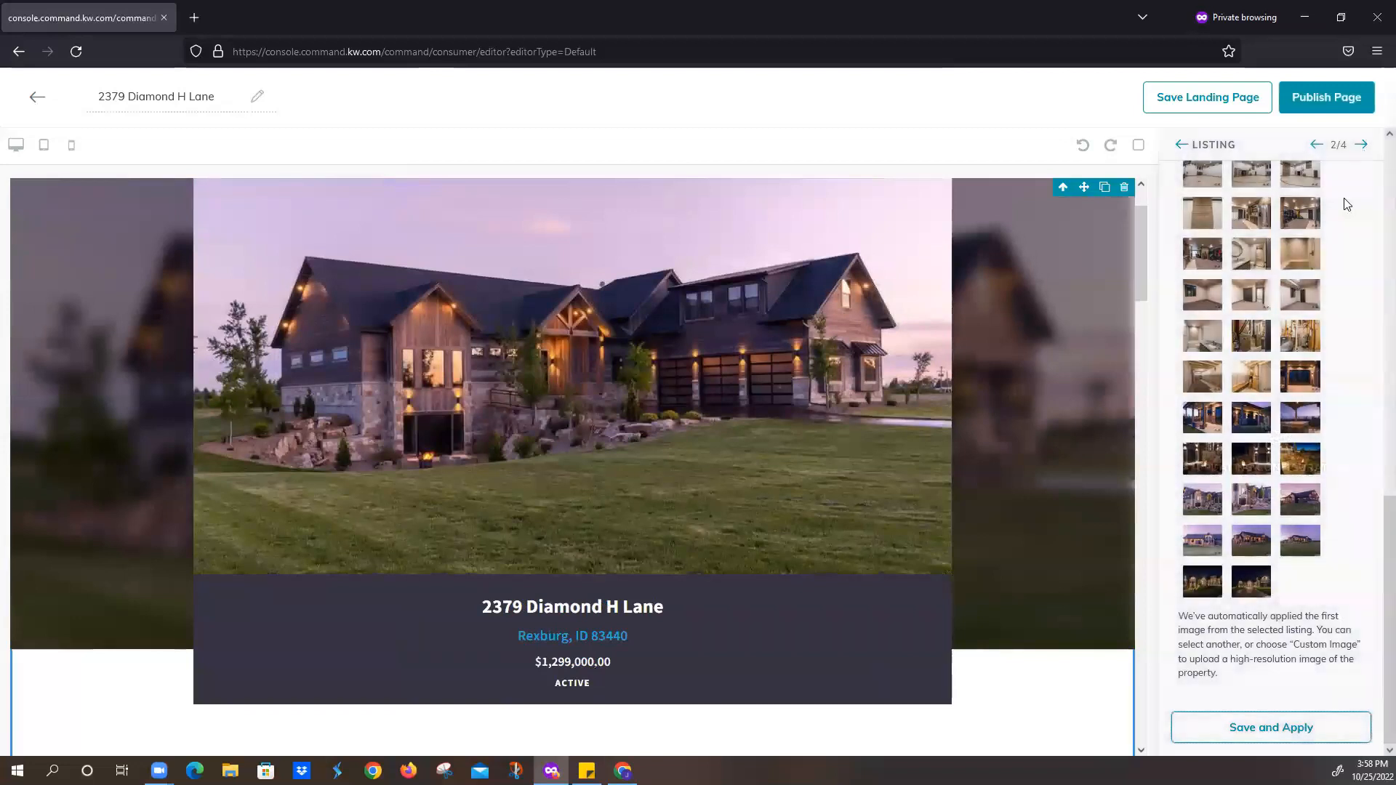
- Replace the lead form heading with 'Want to learn more about this property?' and save
left_click(1366, 146)
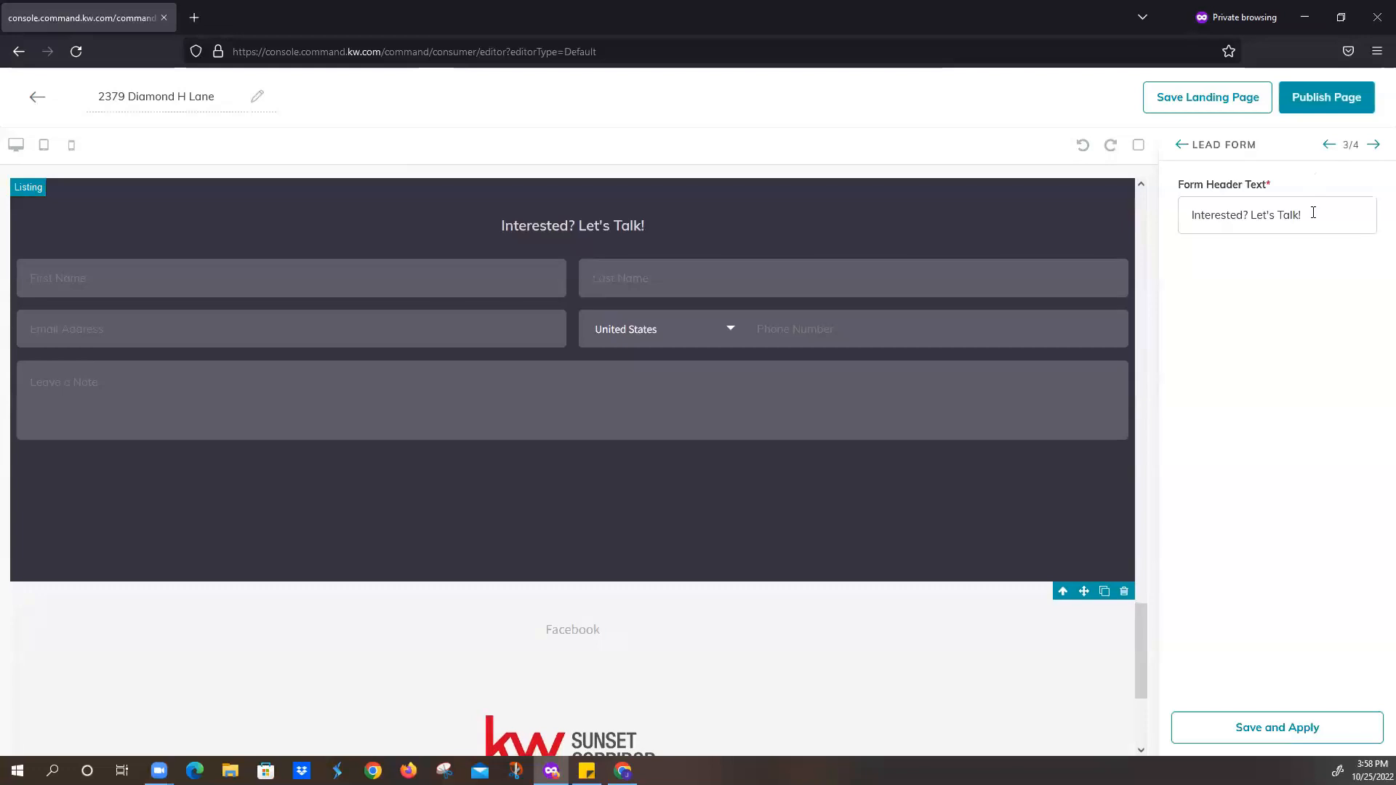
left_click_drag(1313, 212, 1147, 210)
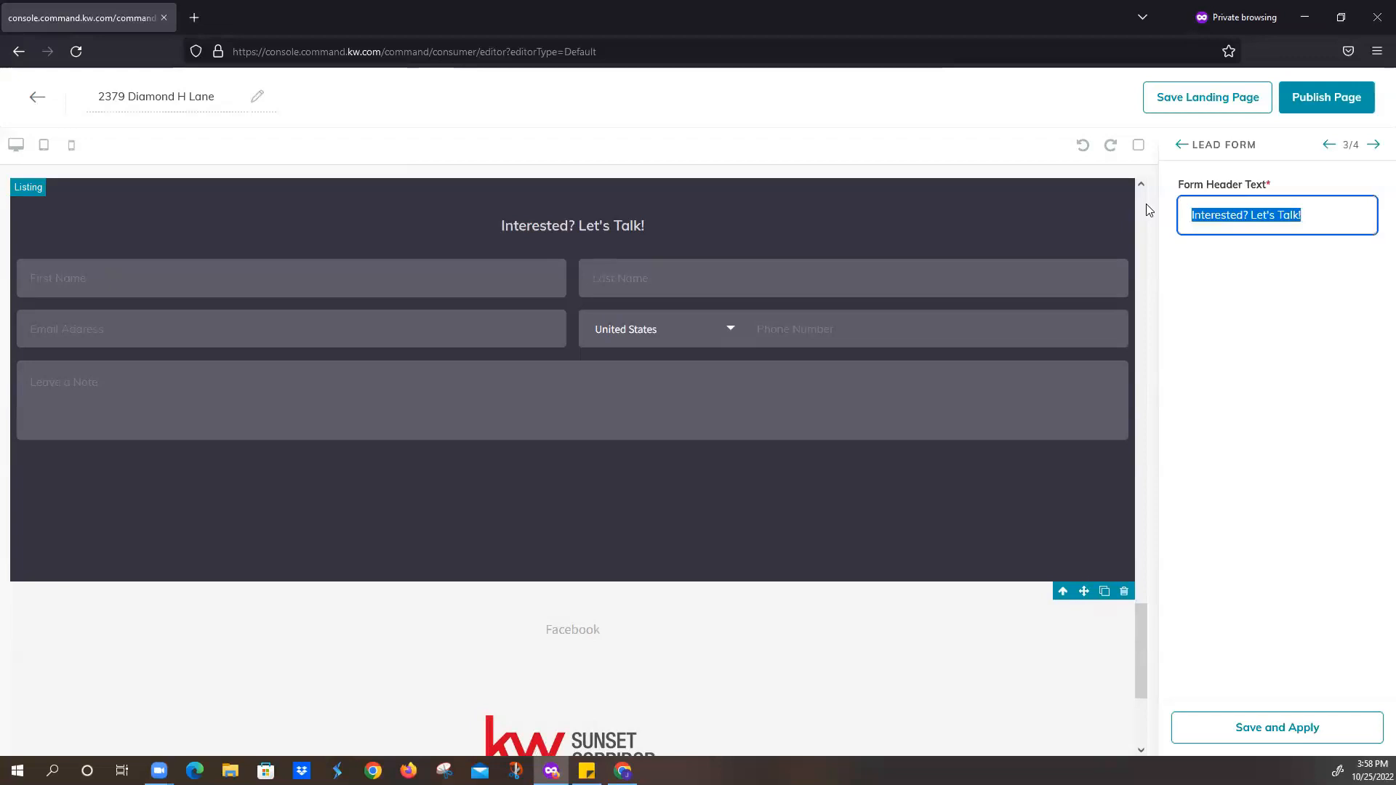
type("Want to learn more")
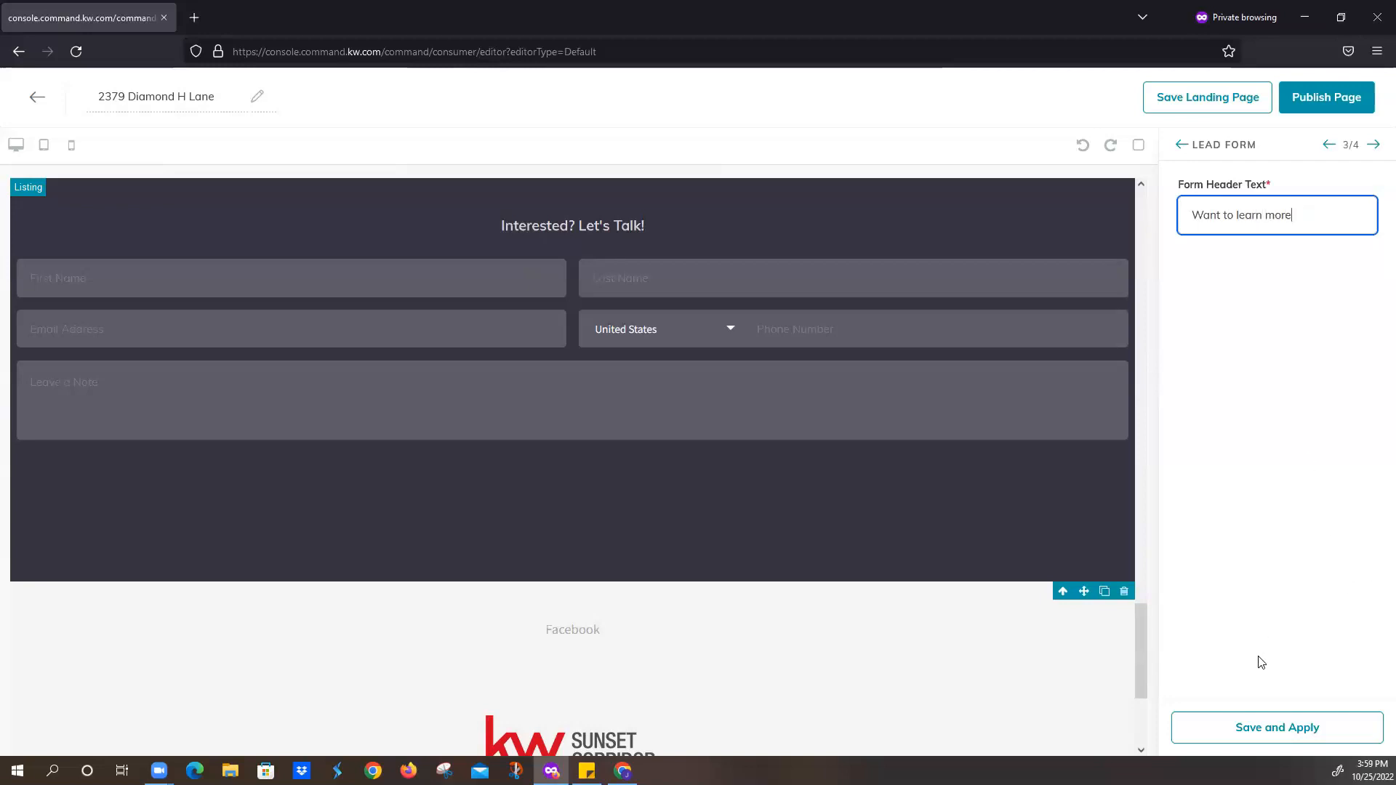
type(" about this prop")
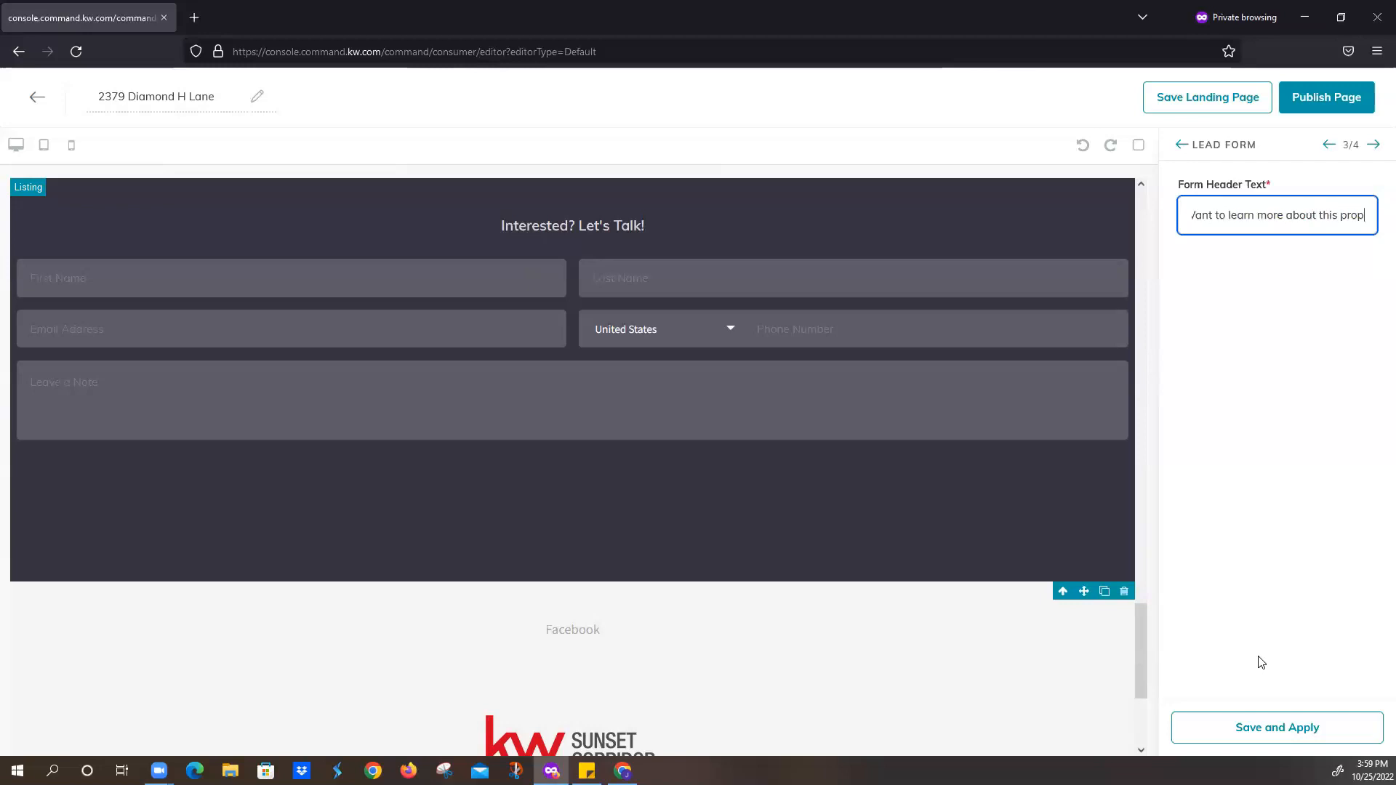
type("erty?")
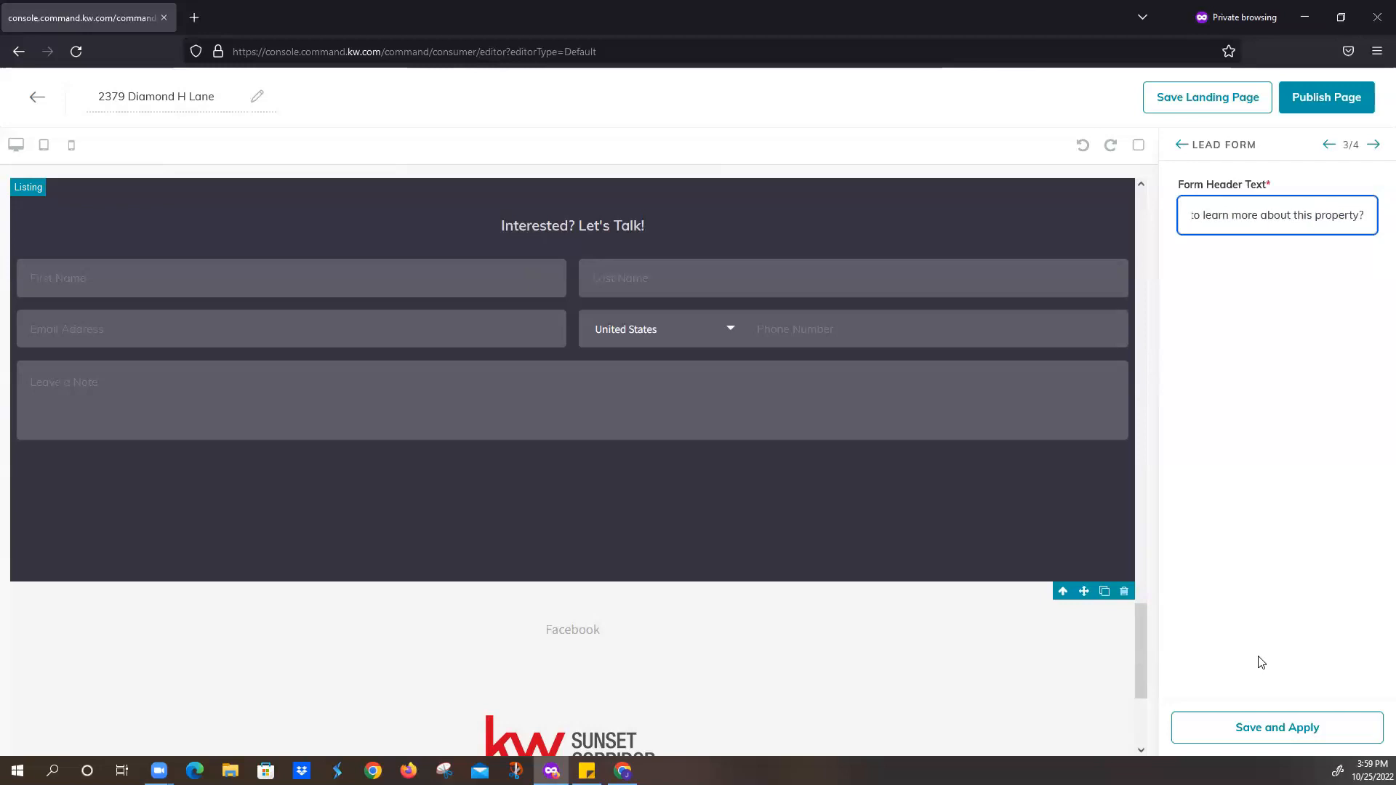
left_click(1285, 728)
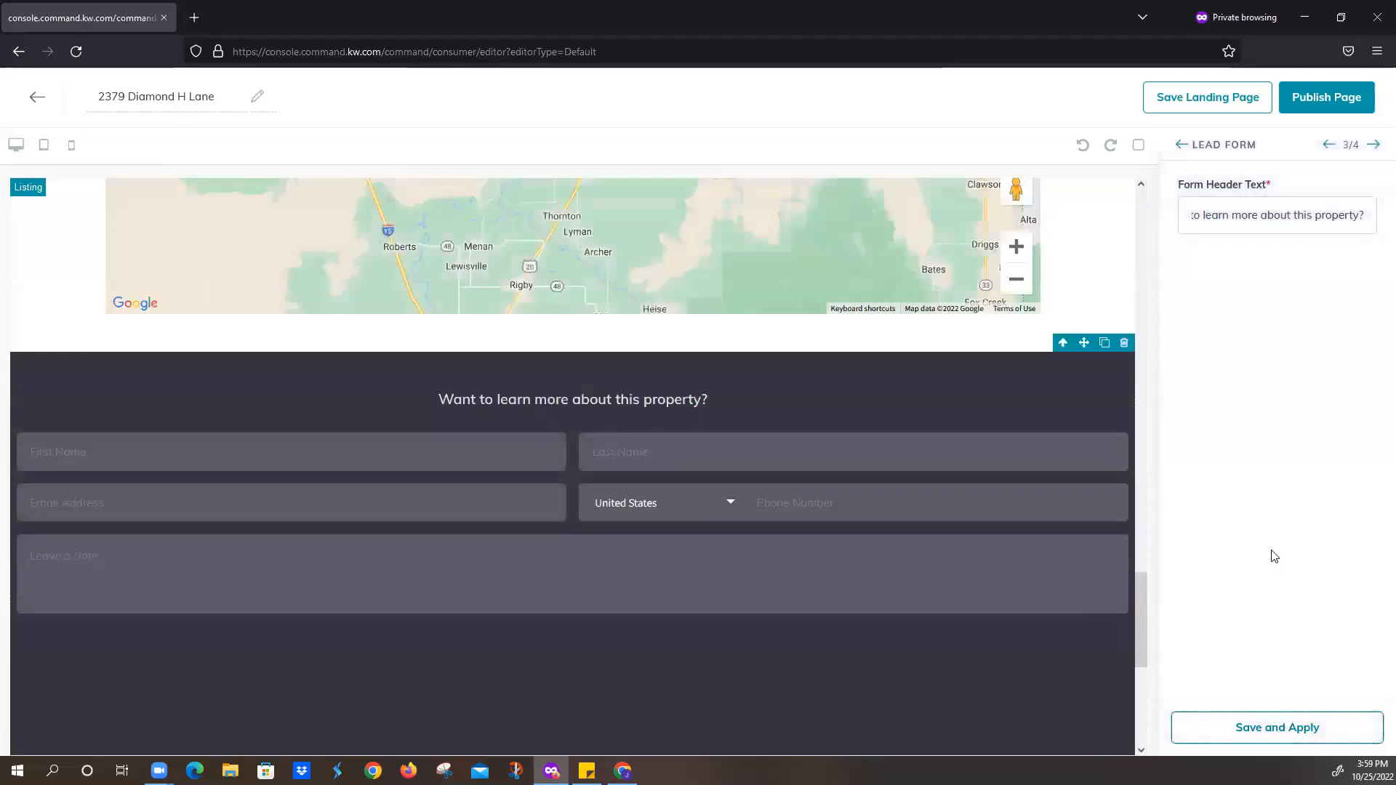
- Review the Legal Footer settings, then publish the page and confirm updating it
left_click(1376, 148)
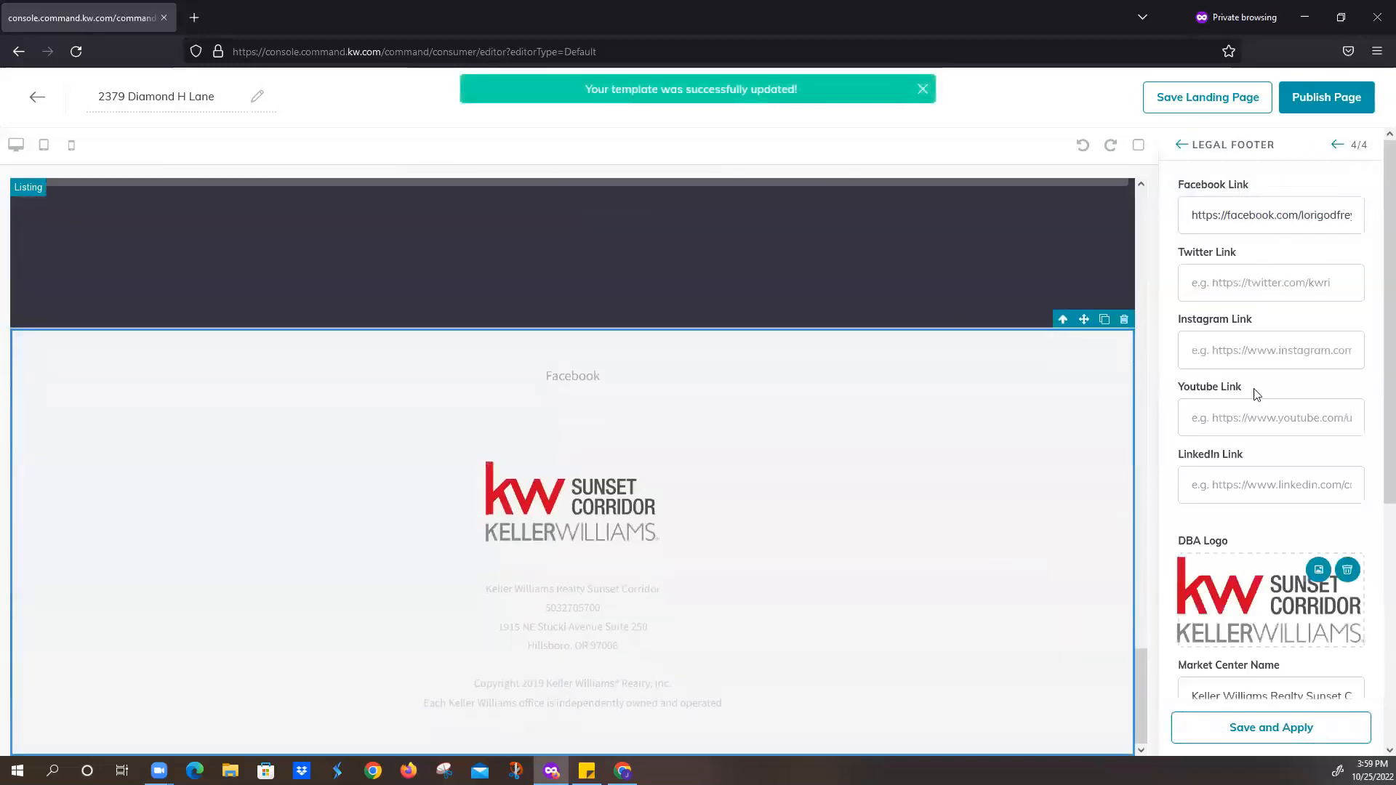
scroll(1259, 544, "down", 1)
scroll(1259, 544, "down", 5)
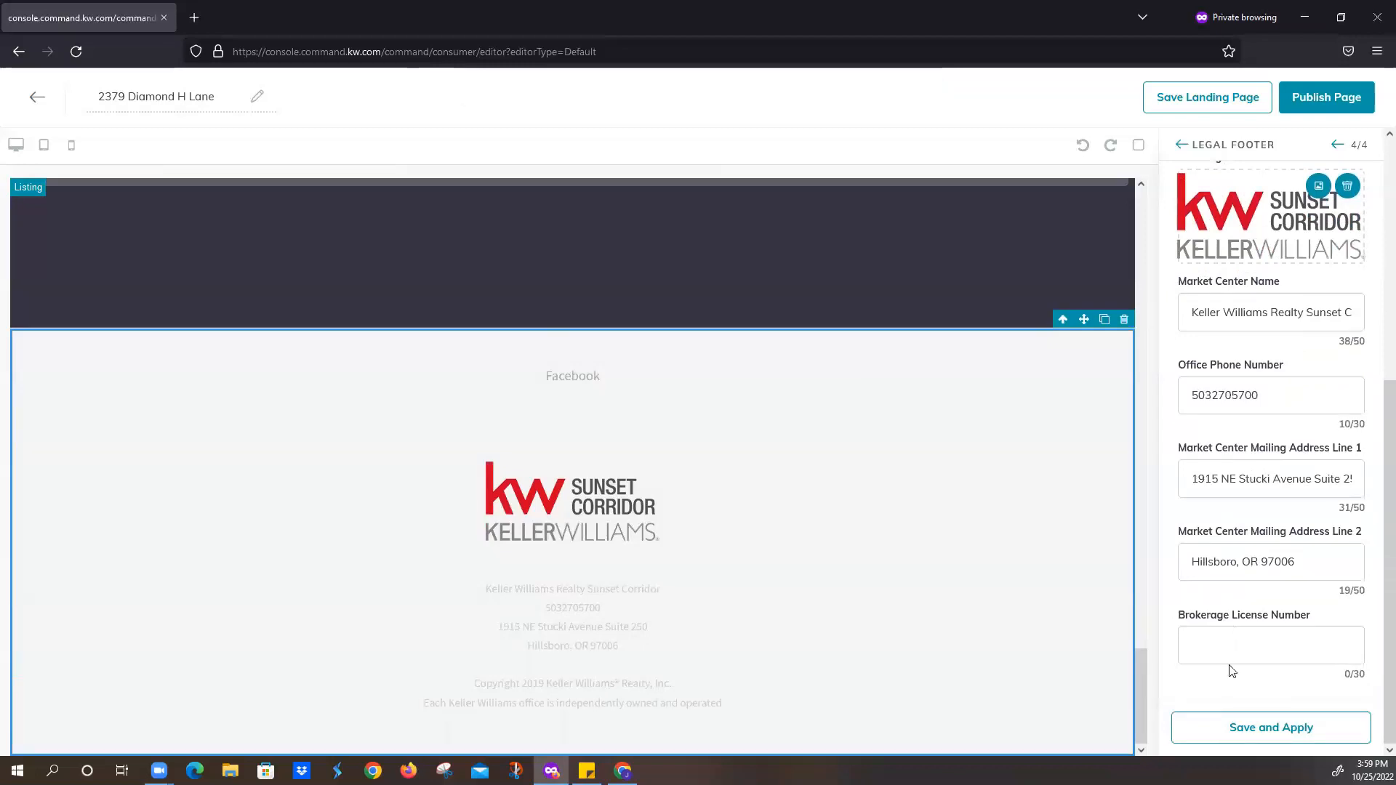
left_click(1319, 102)
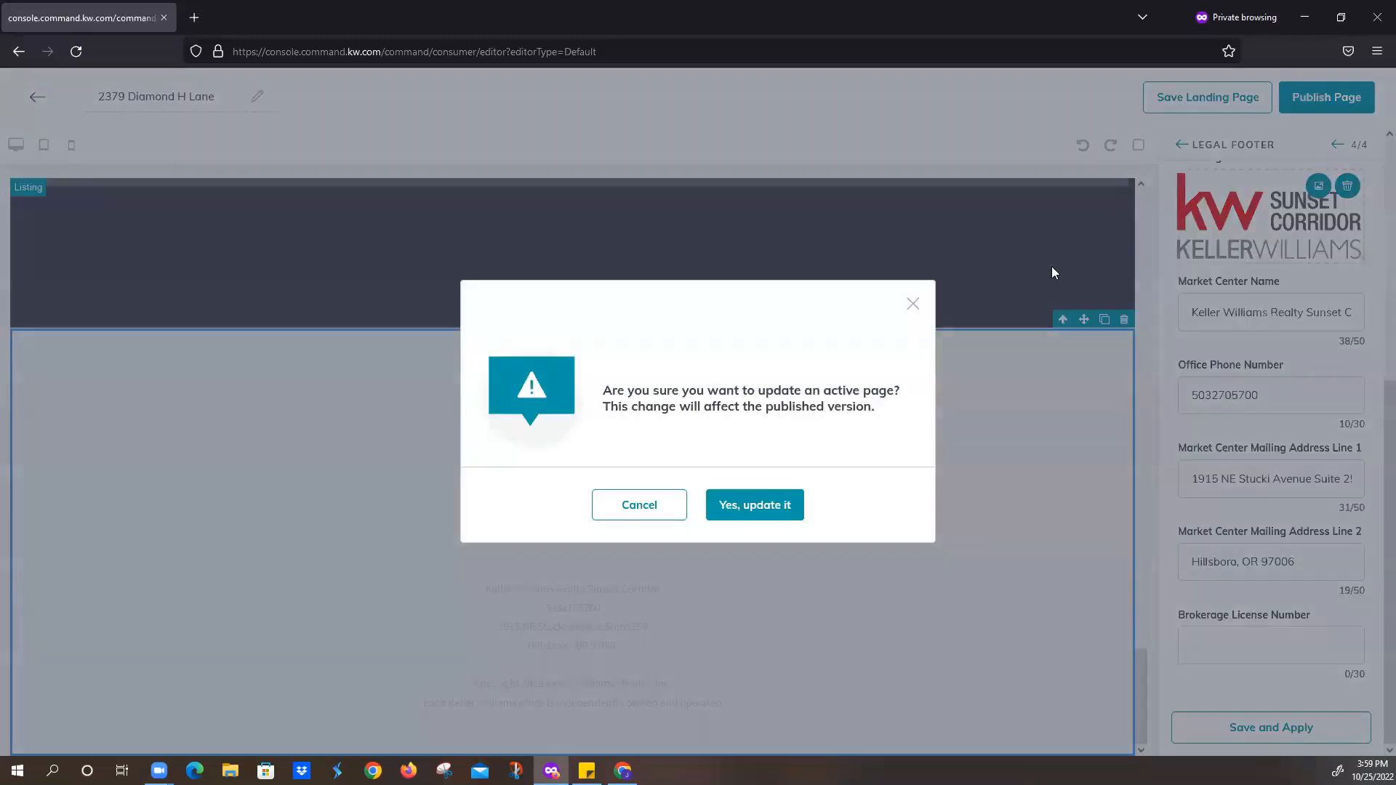
left_click(760, 507)
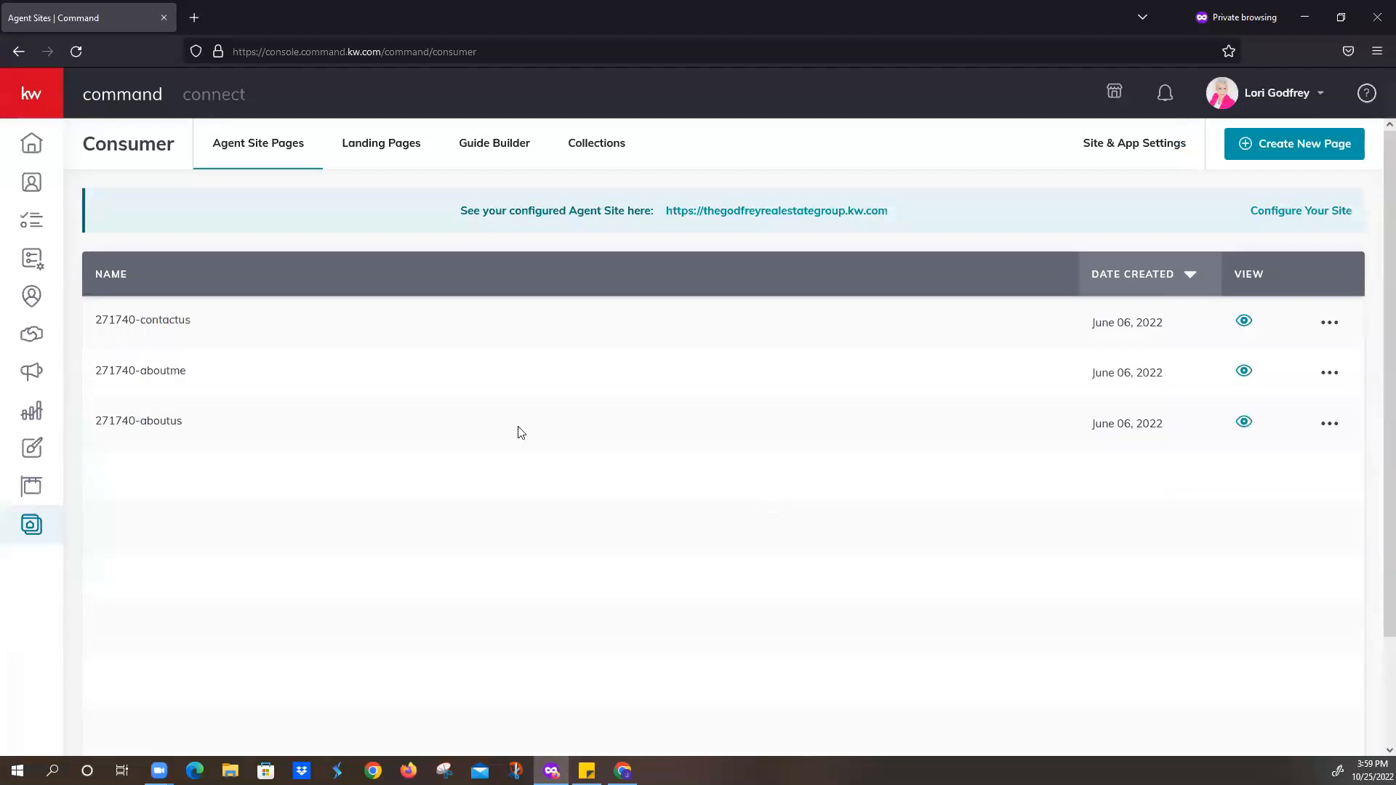
left_click(369, 152)
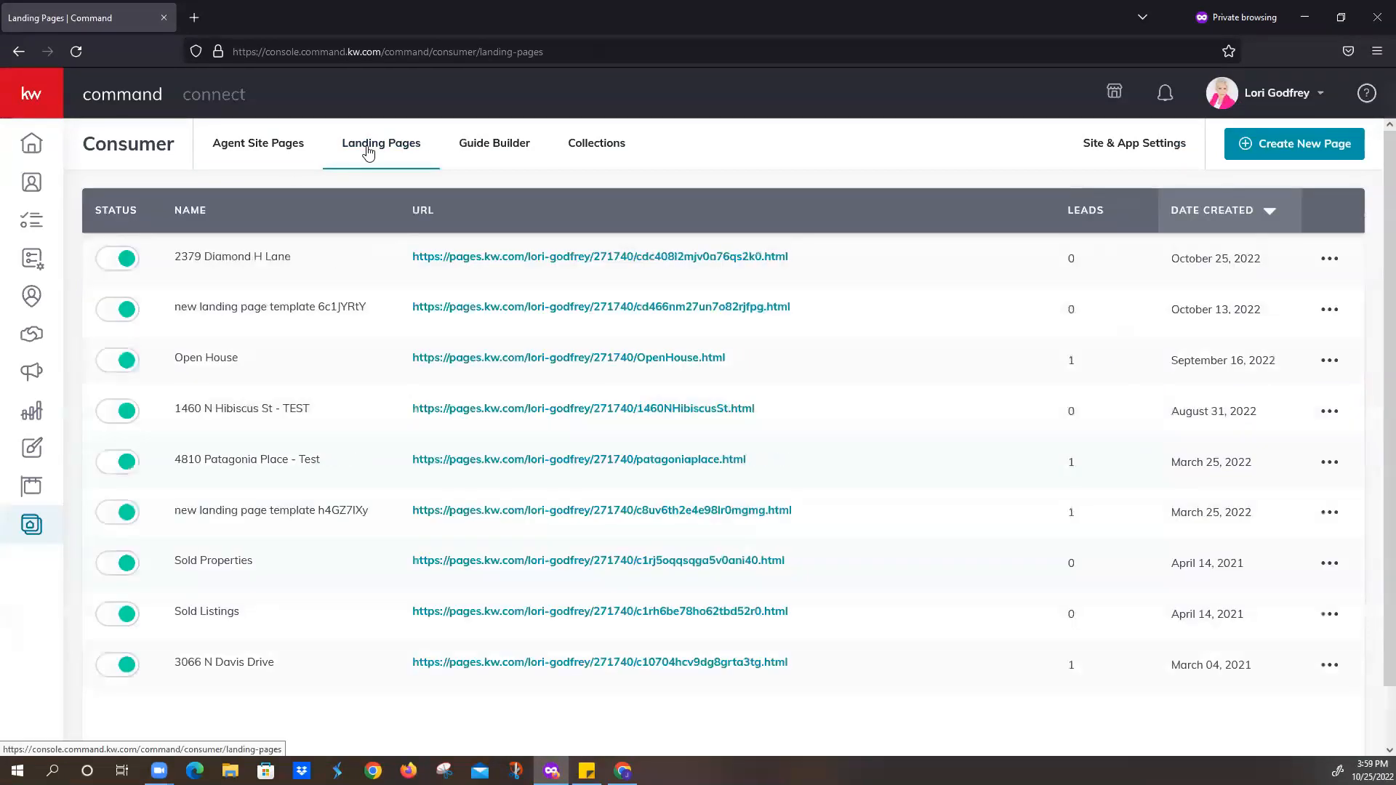
left_click(1328, 262)
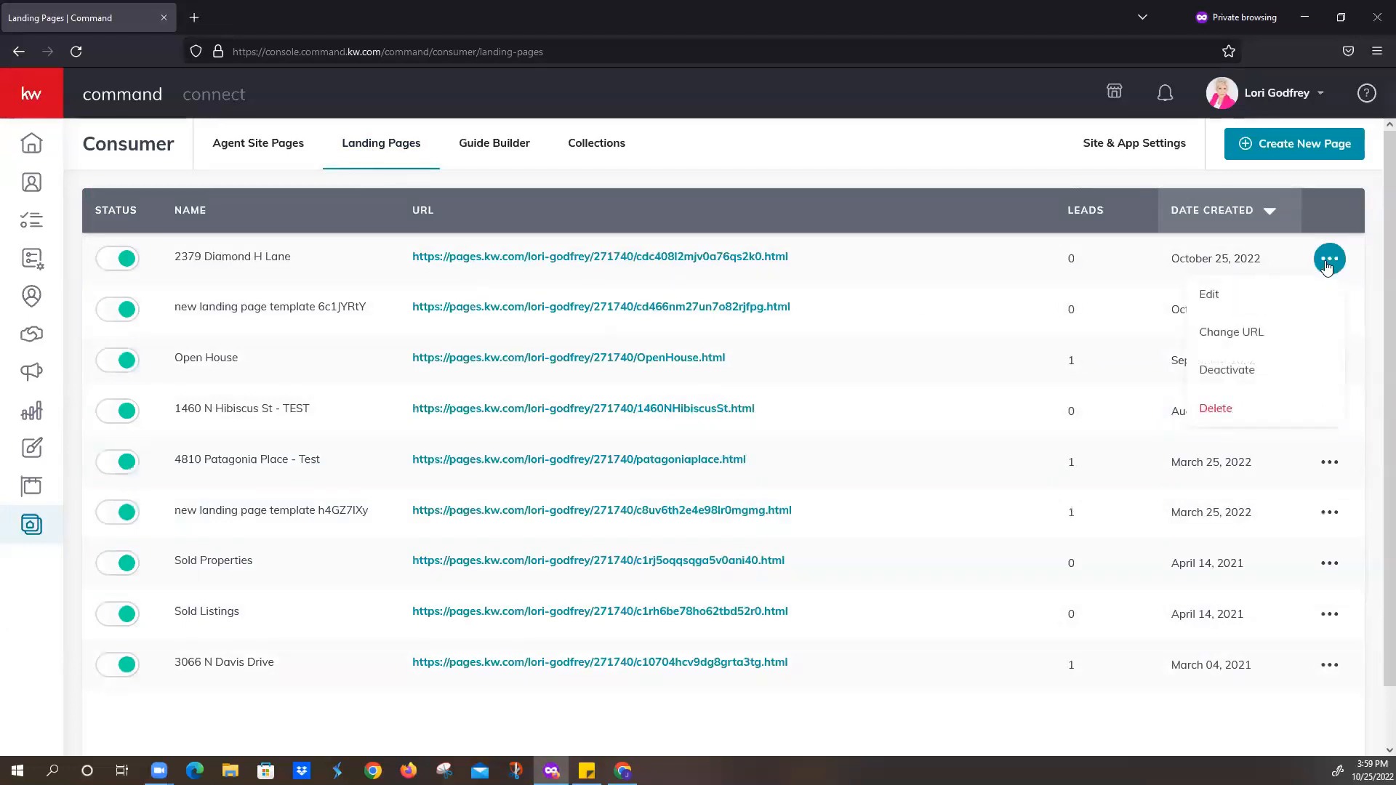
left_click(1290, 333)
left_click_drag(807, 382, 704, 392)
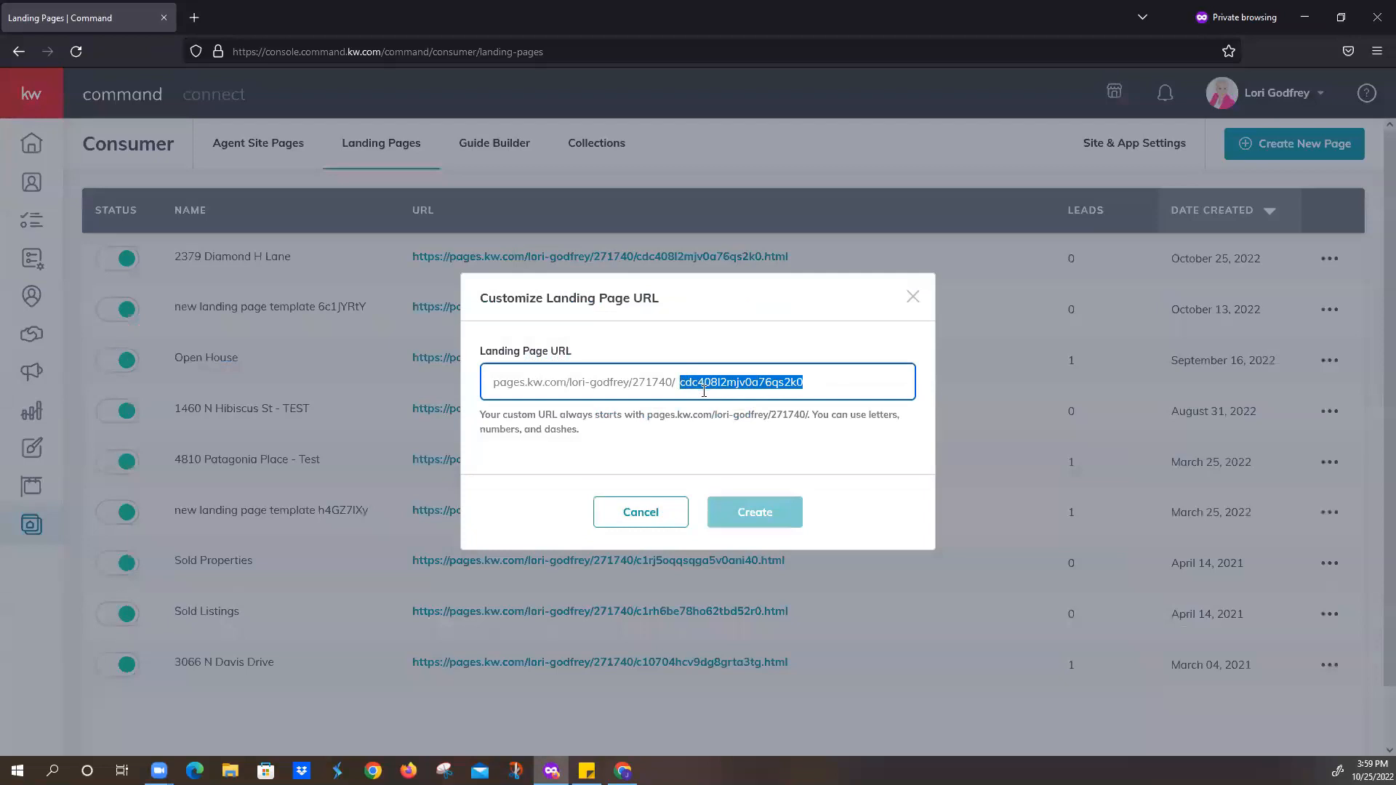
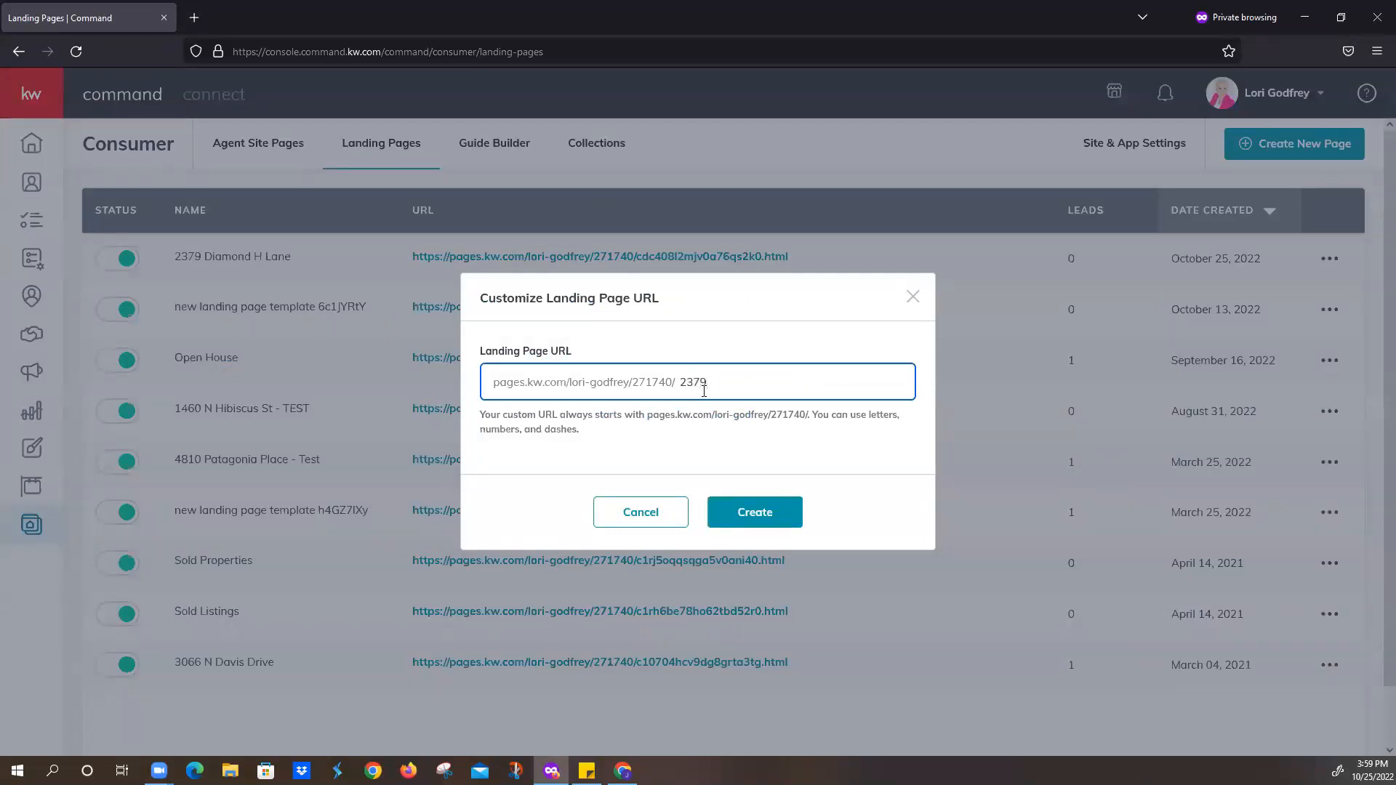
left_click(755, 511)
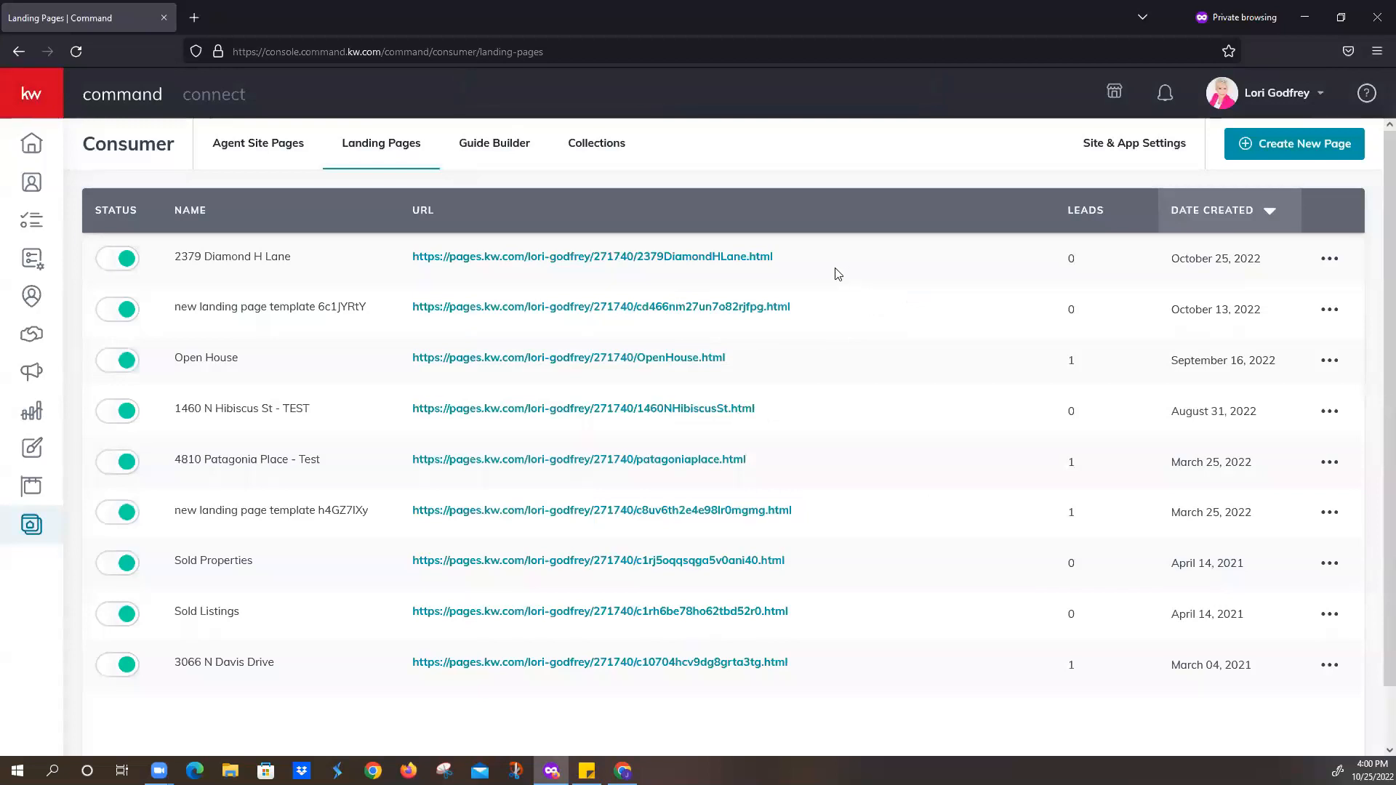
left_click(700, 266)
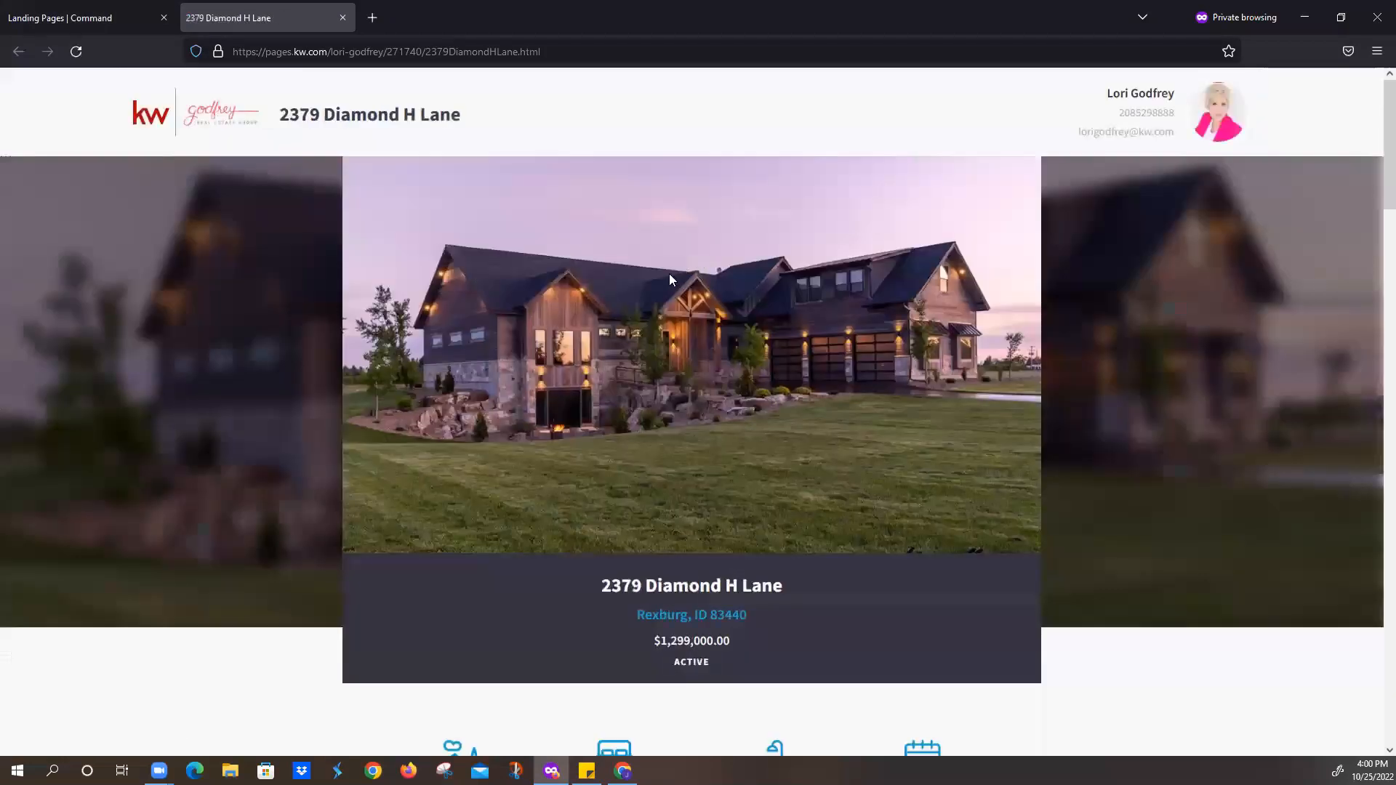
scroll(669, 274, "down", 3)
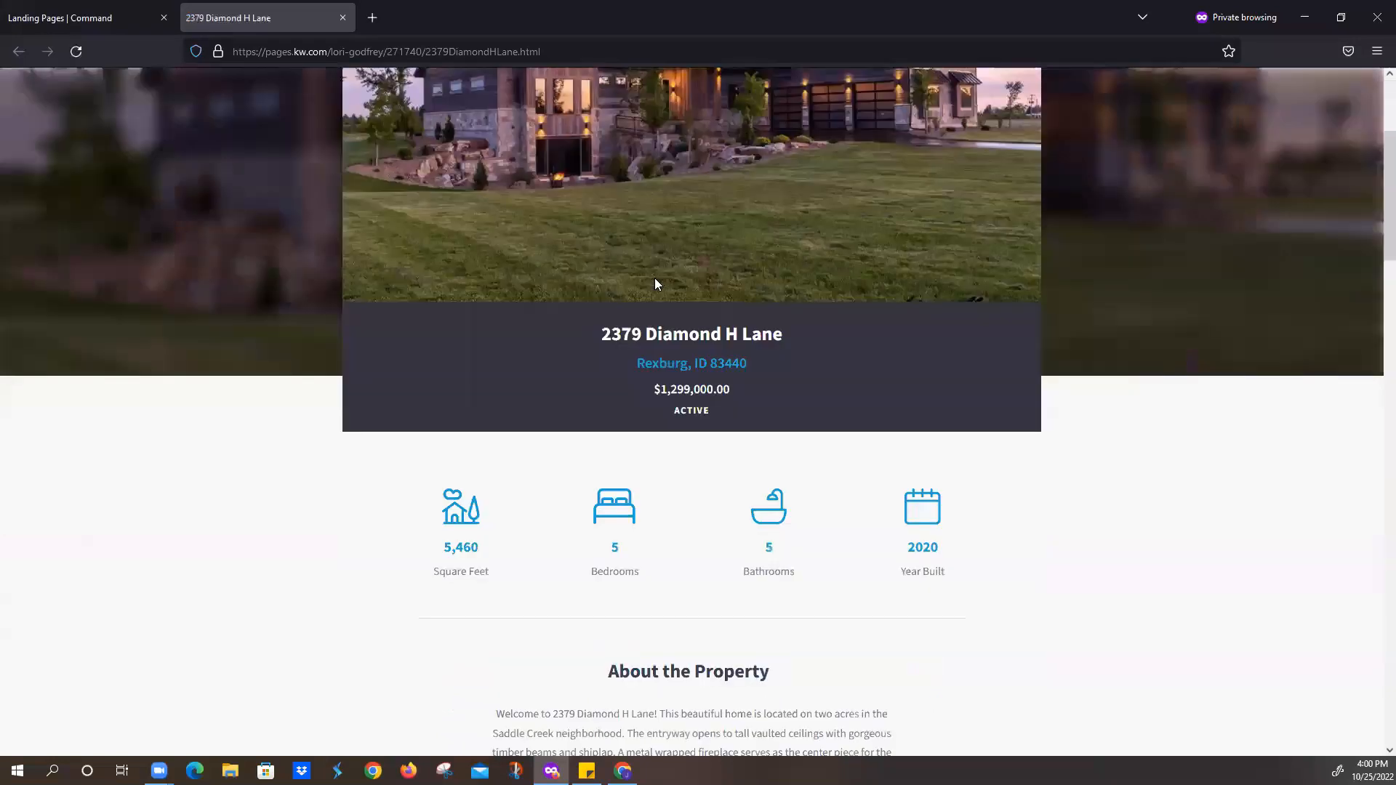
scroll(656, 279, "down", 6)
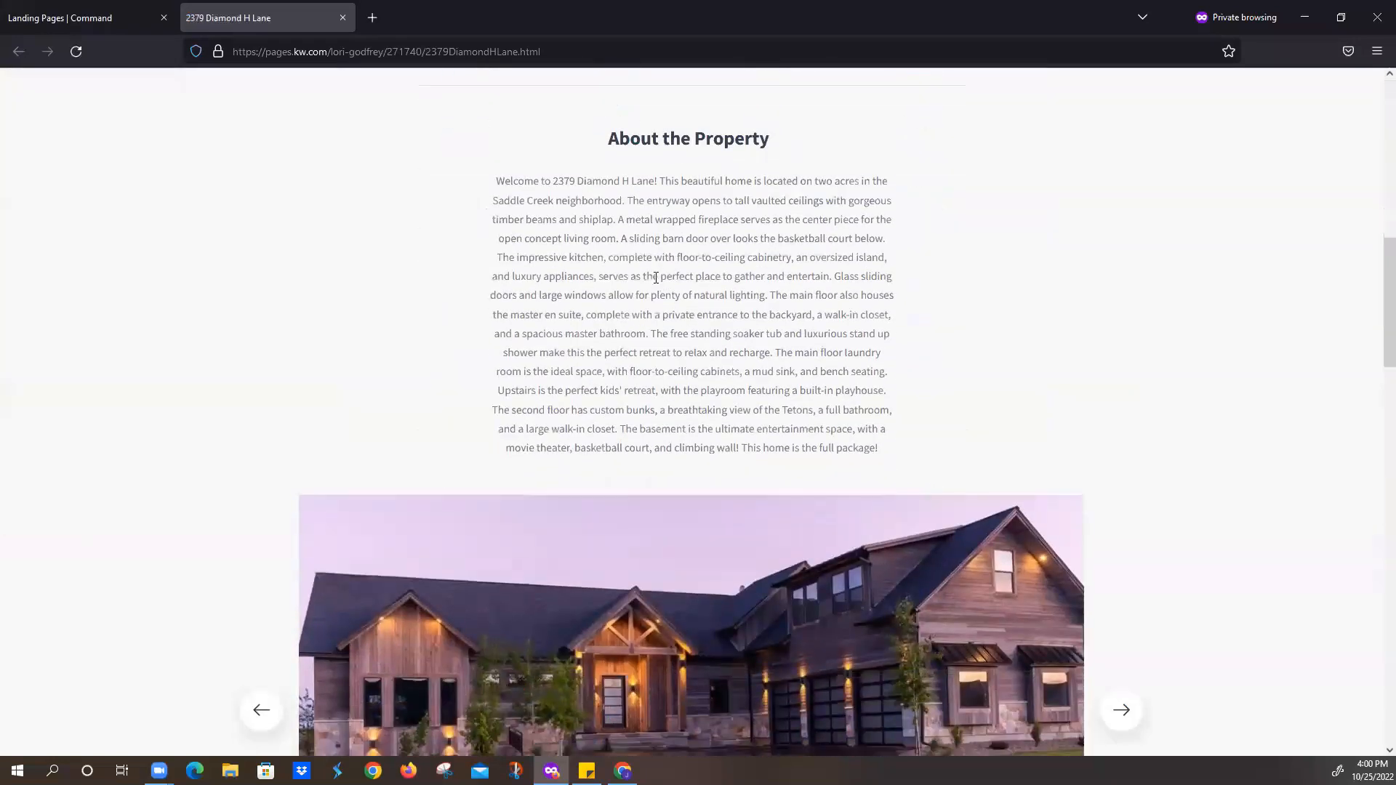
scroll(655, 282, "down", 2)
scroll(655, 285, "down", 1)
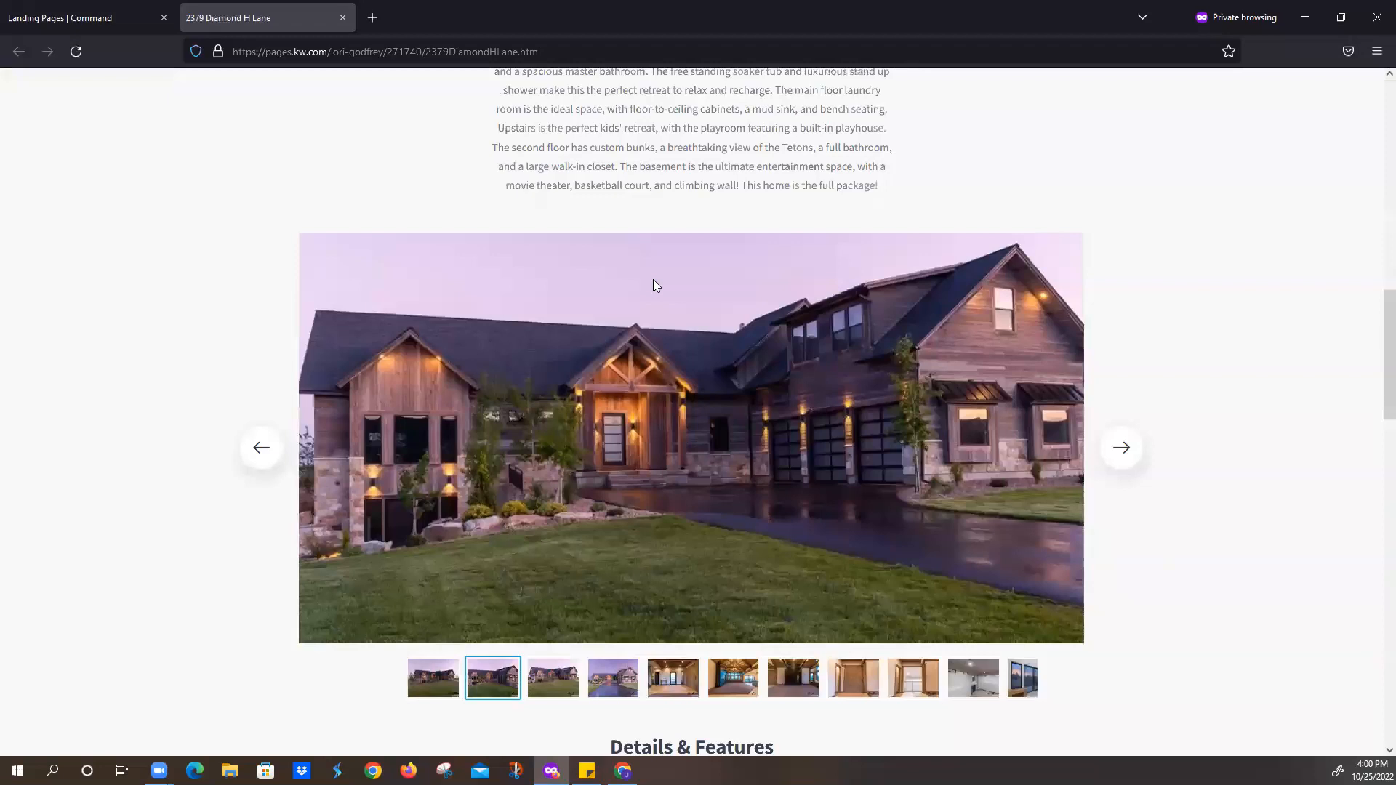
scroll(719, 342, "down", 1)
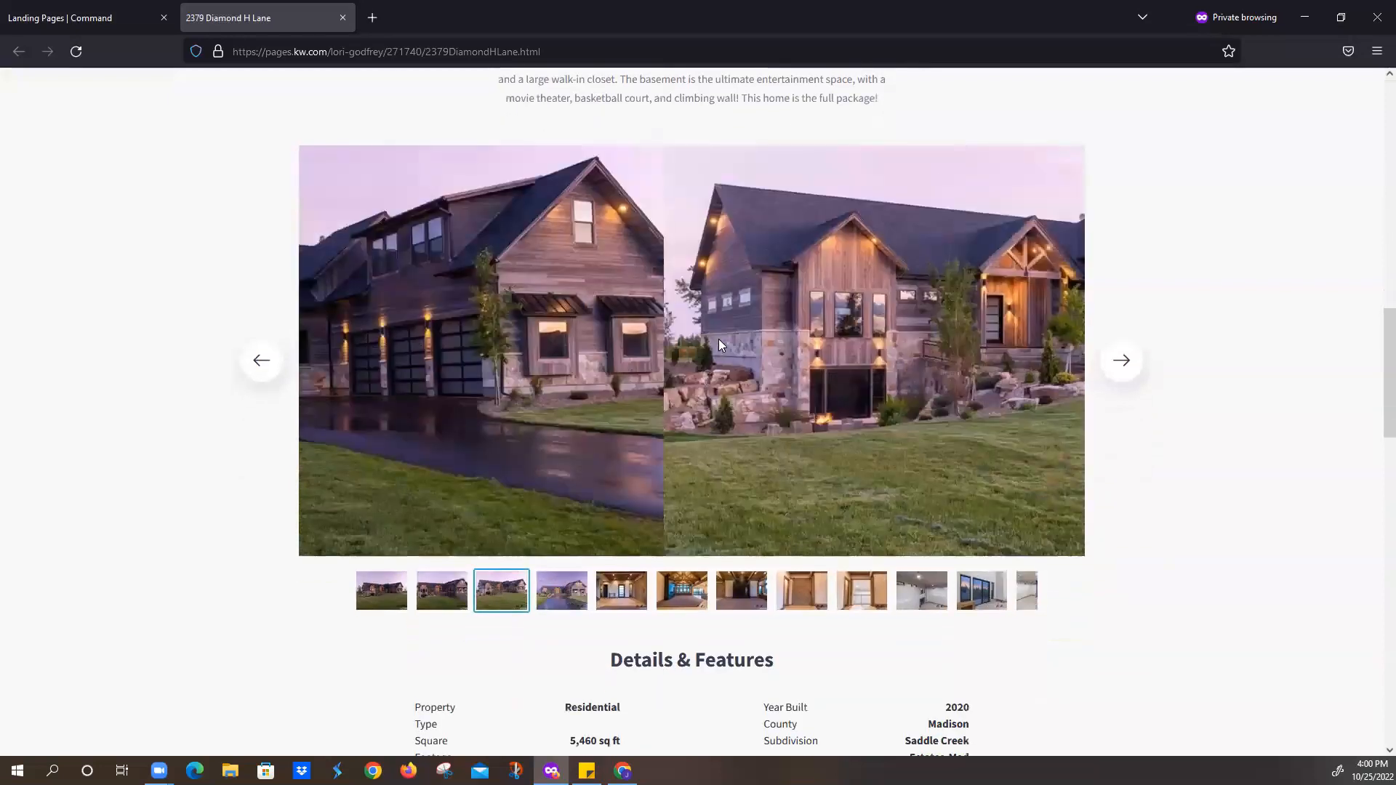
scroll(719, 341, "down", 2)
scroll(782, 478, "down", 6)
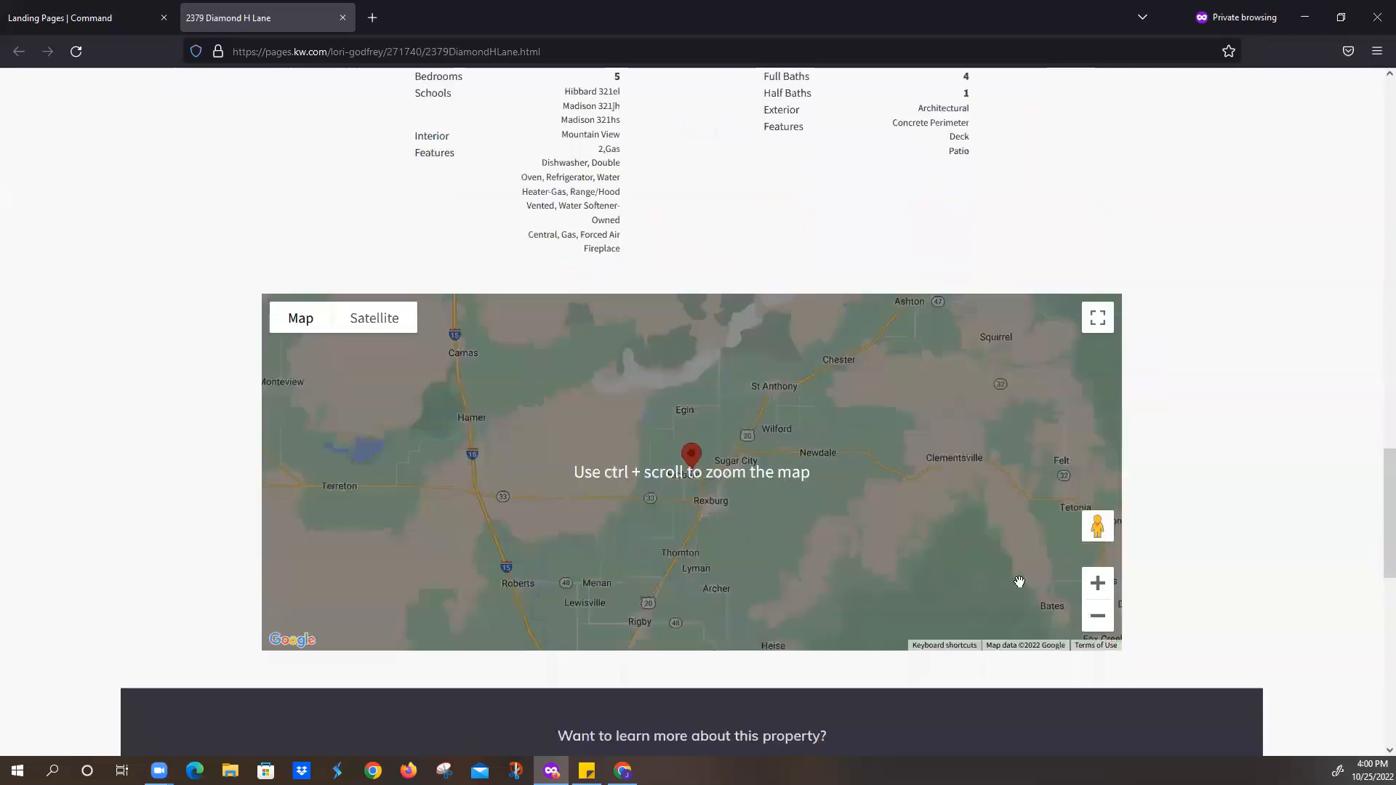
- Explore Street View around the property on the page's map
mouse_move(1098, 527)
left_mouse_down()
mouse_move(726, 466)
mouse_move(678, 492)
left_mouse_up()
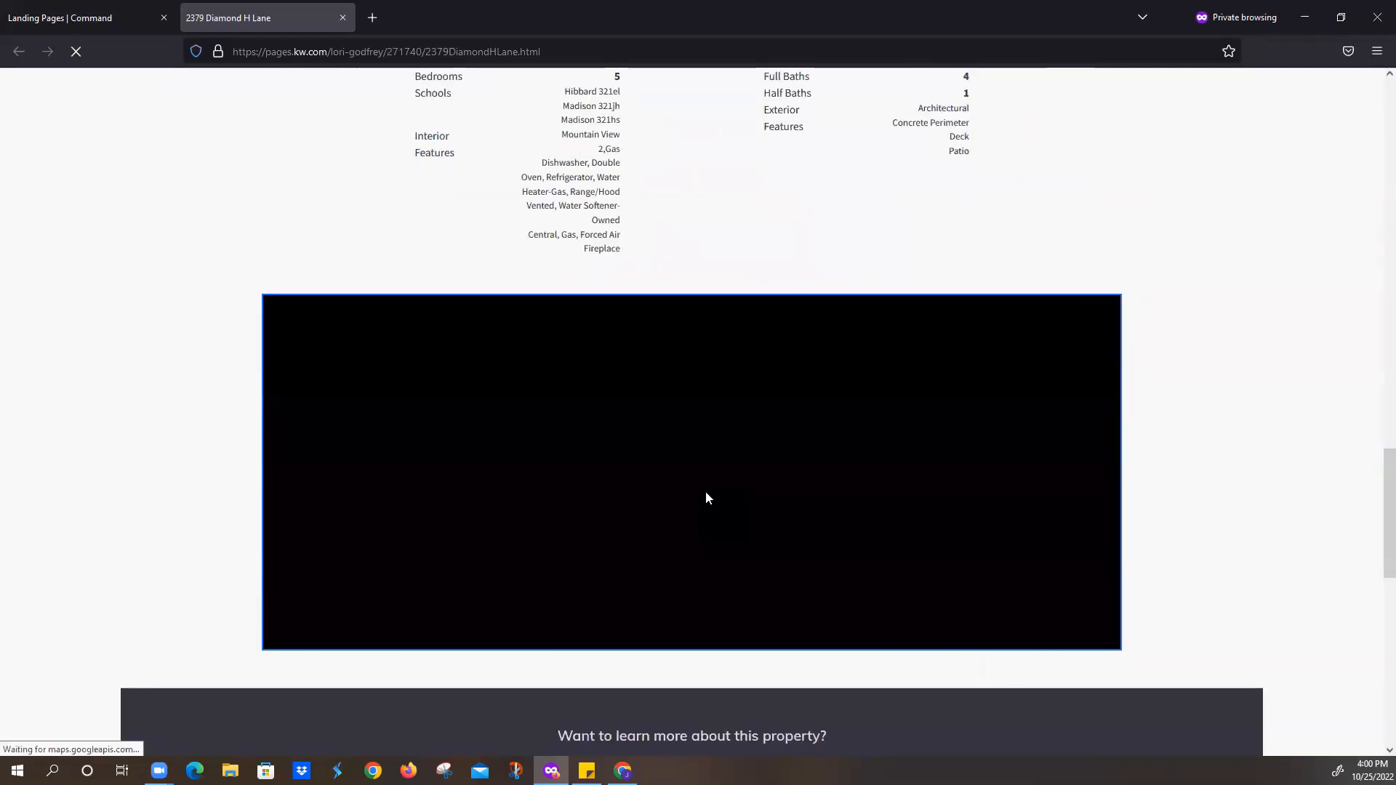
left_click(749, 569)
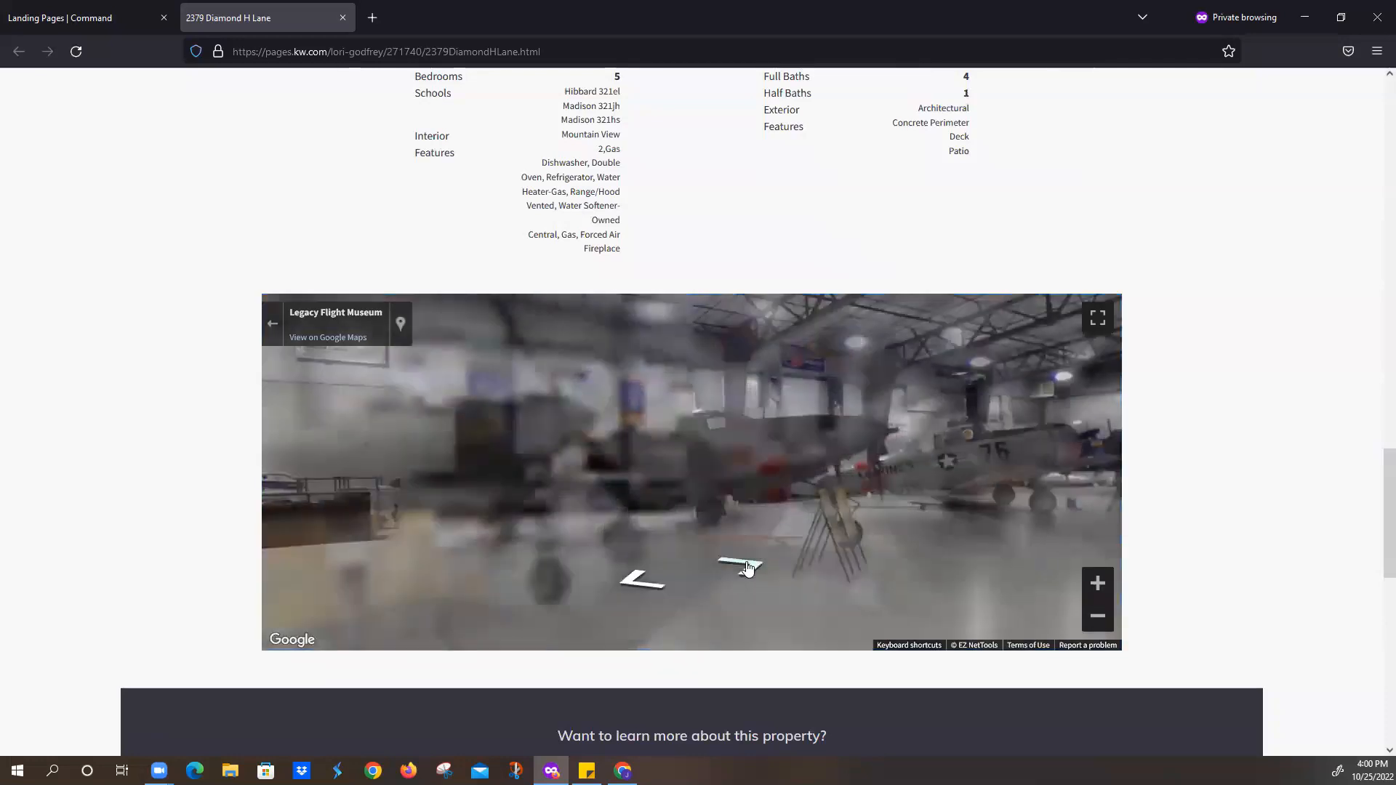
left_click(760, 570)
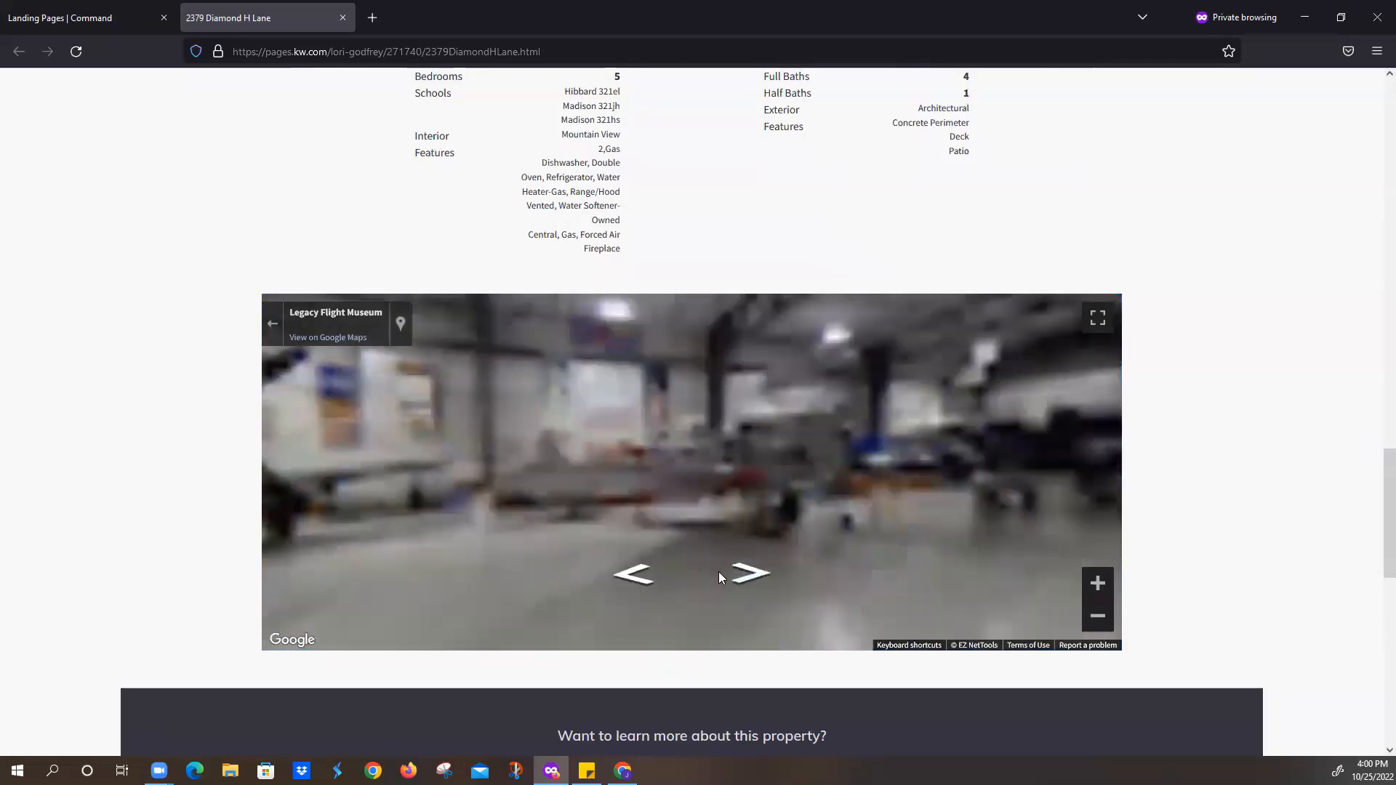
left_click(902, 563)
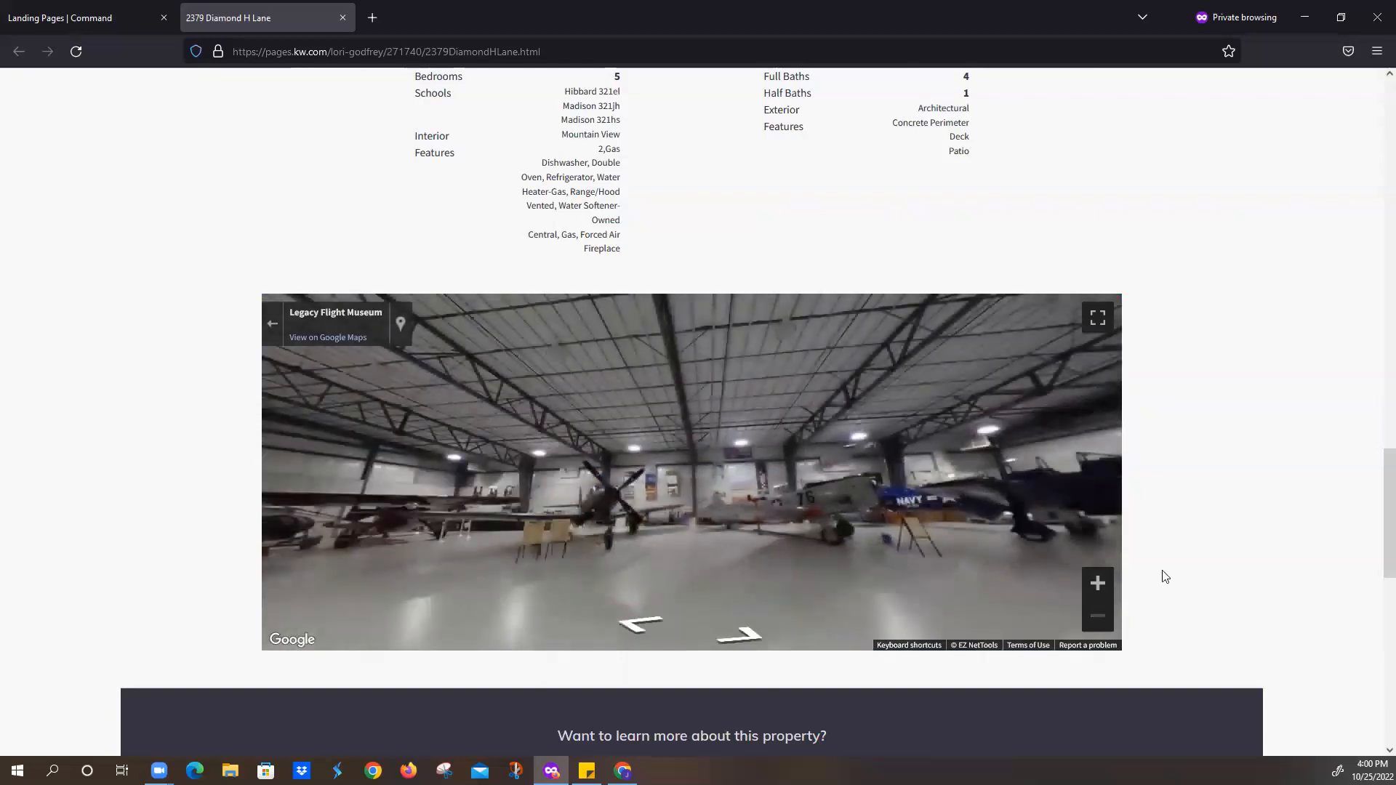
- Try the contact form's first name field, then scroll back to the top of the page
scroll(1171, 568, "down", 7)
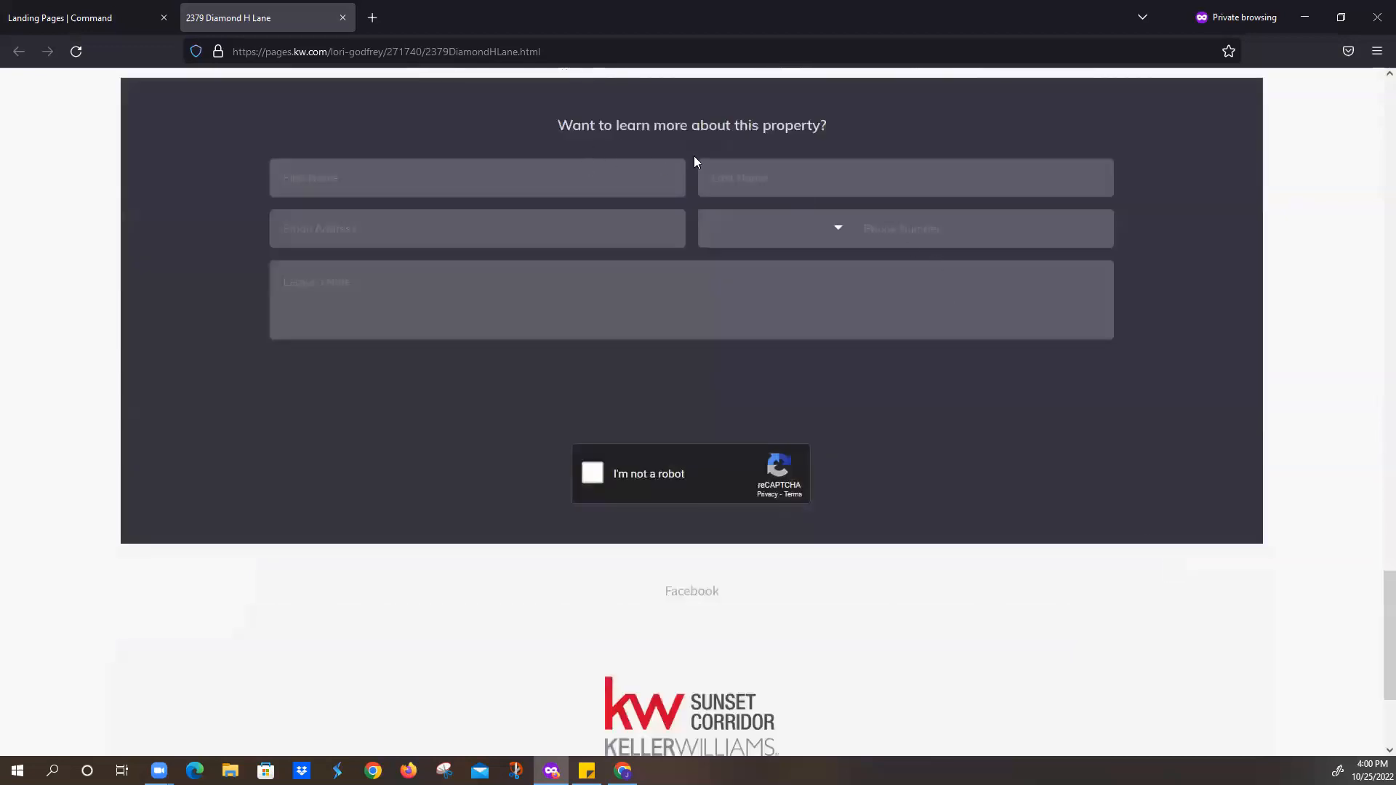
left_click(489, 173)
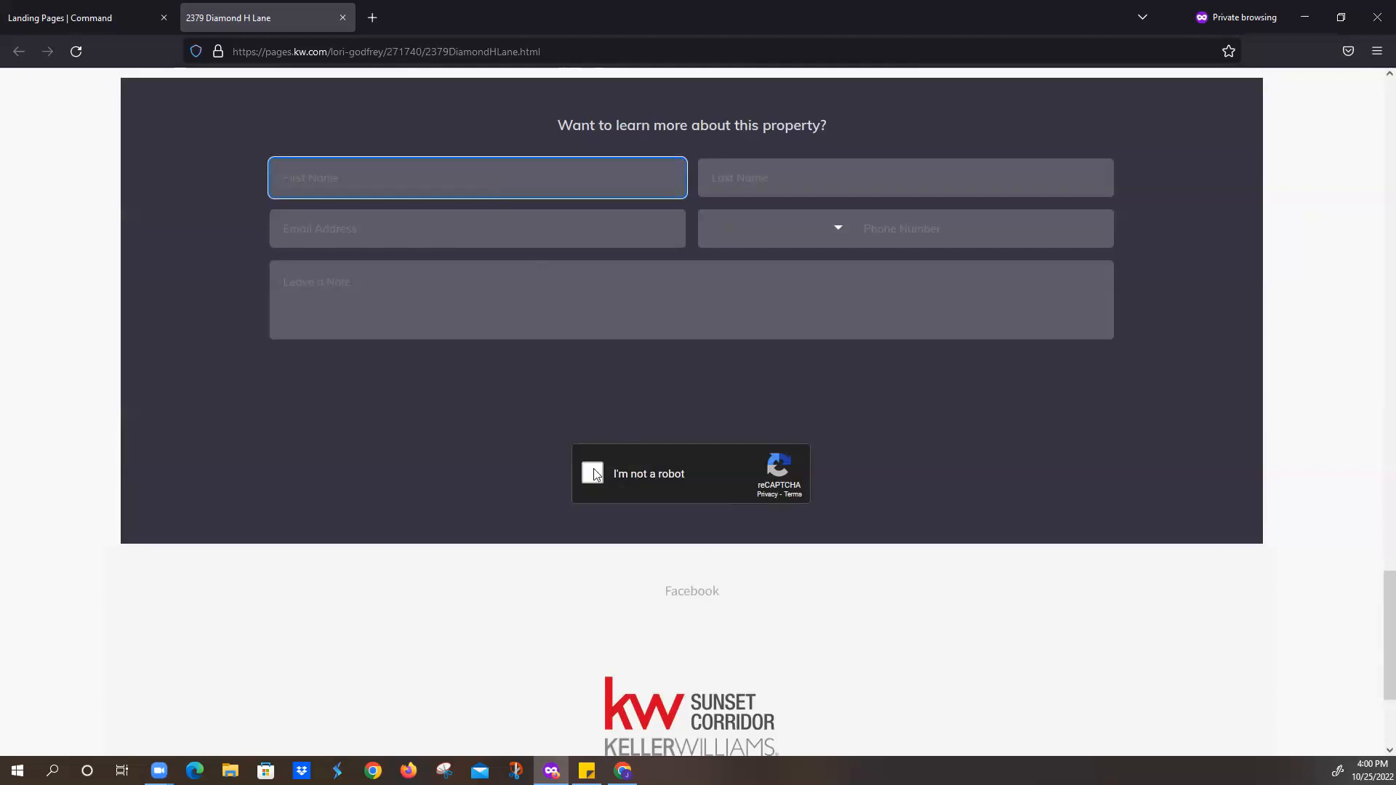
scroll(743, 562, "down", 3)
scroll(743, 562, "up", 11)
scroll(659, 365, "up", 2)
scroll(659, 365, "up", 10)
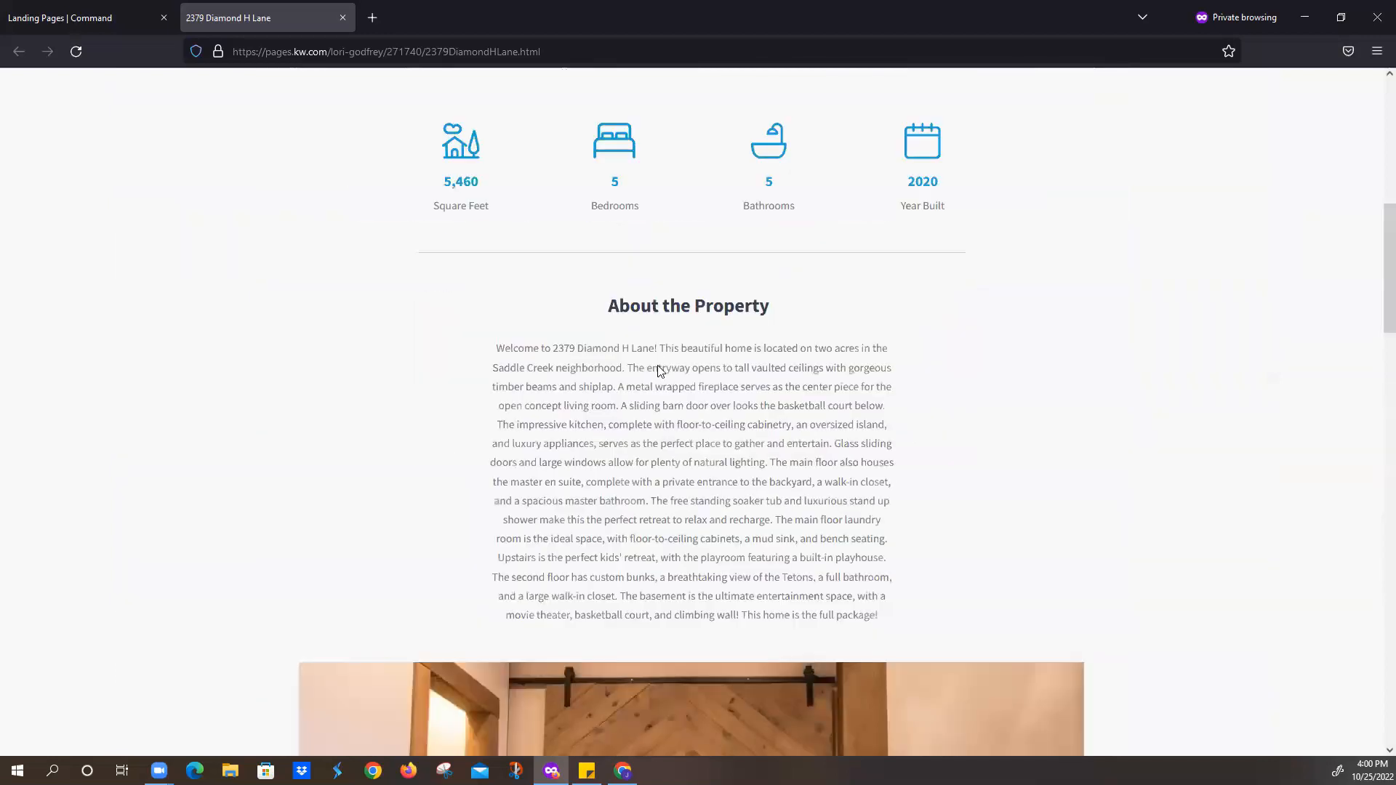
scroll(659, 371, "up", 8)
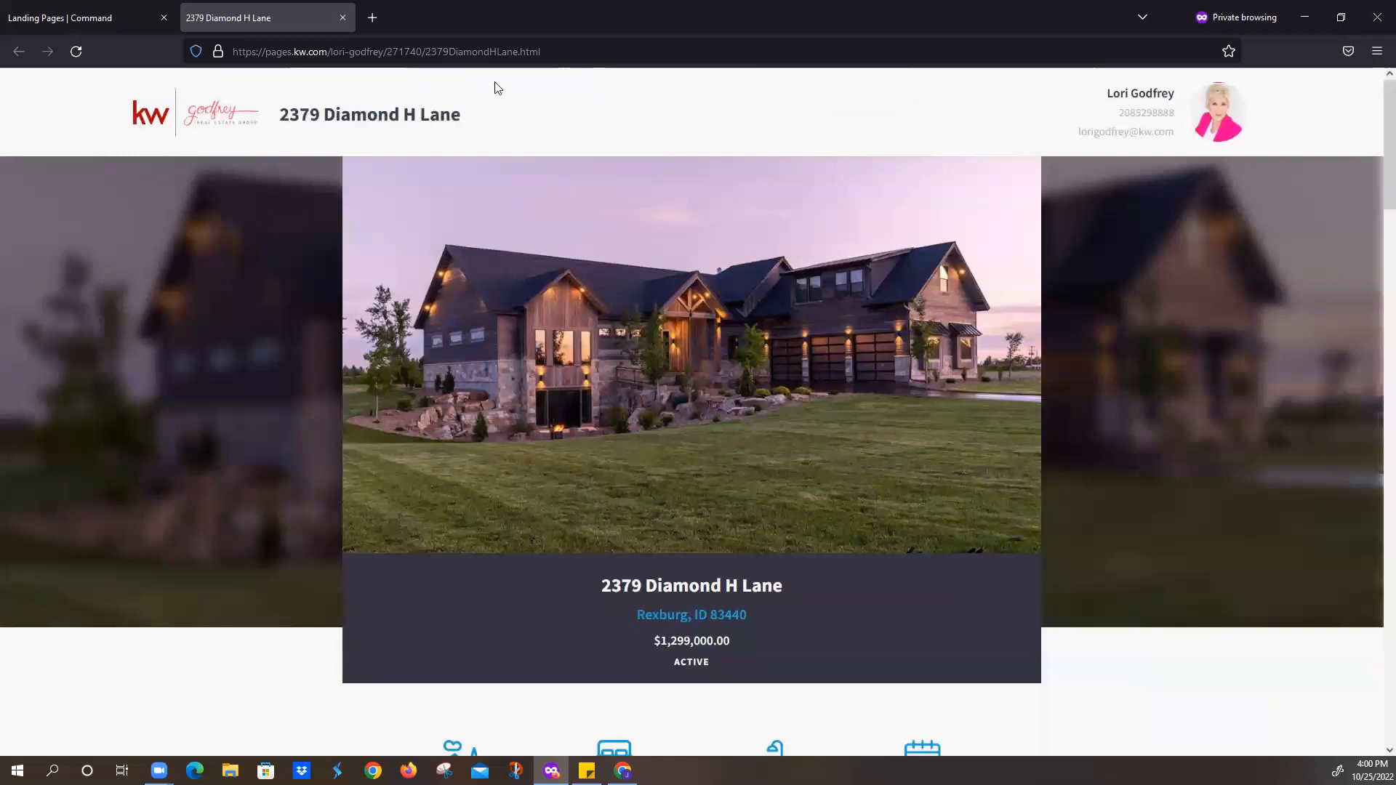
left_click(379, 19)
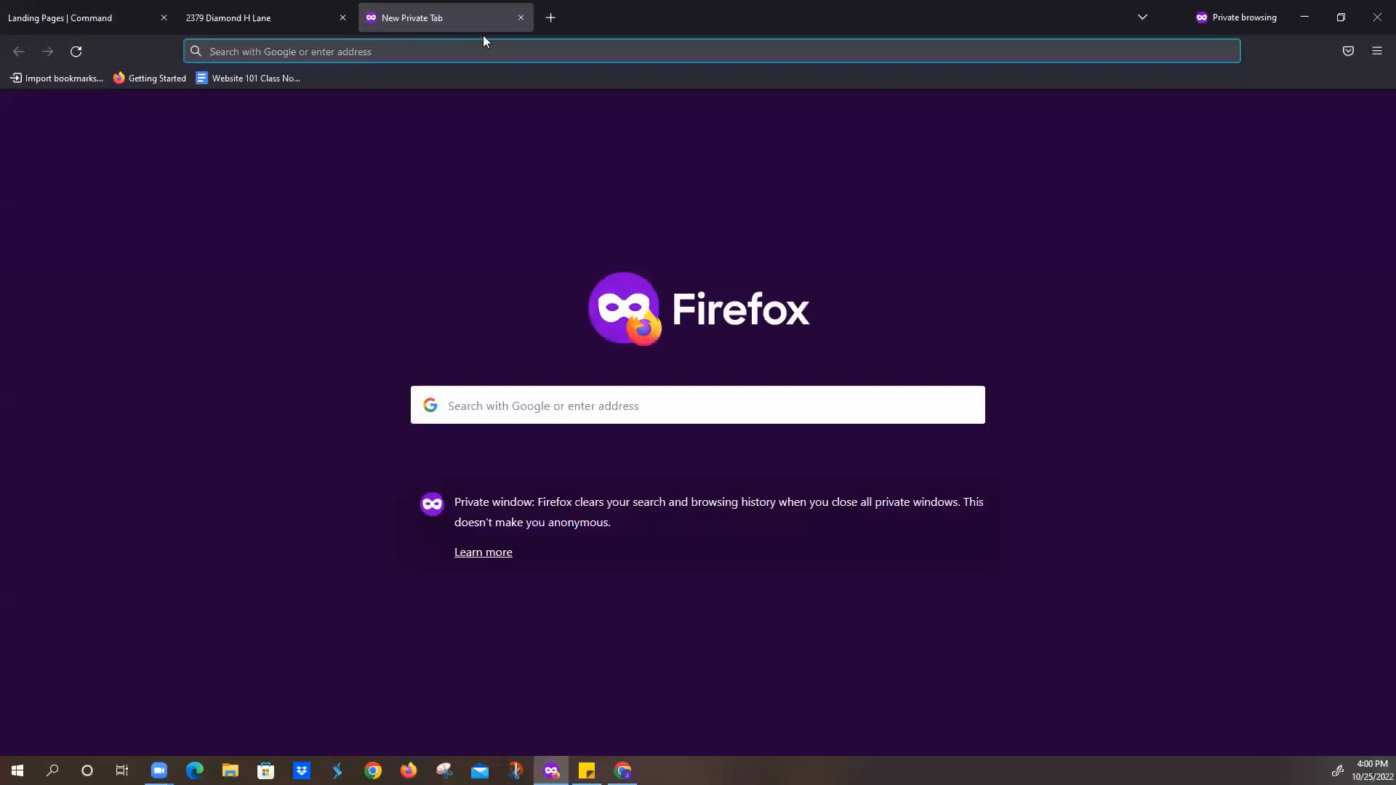
type("qr")
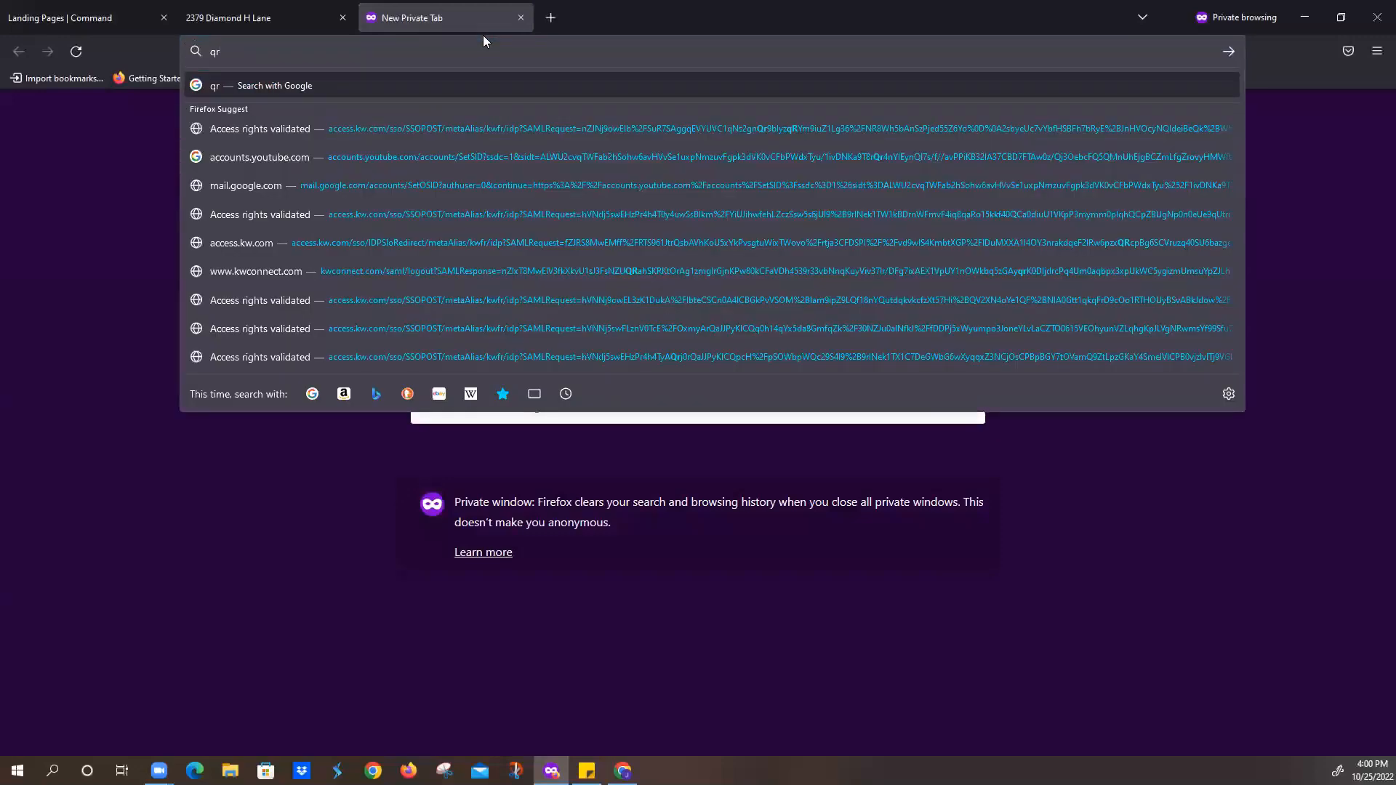
type("-code-gen")
type("erator.com")
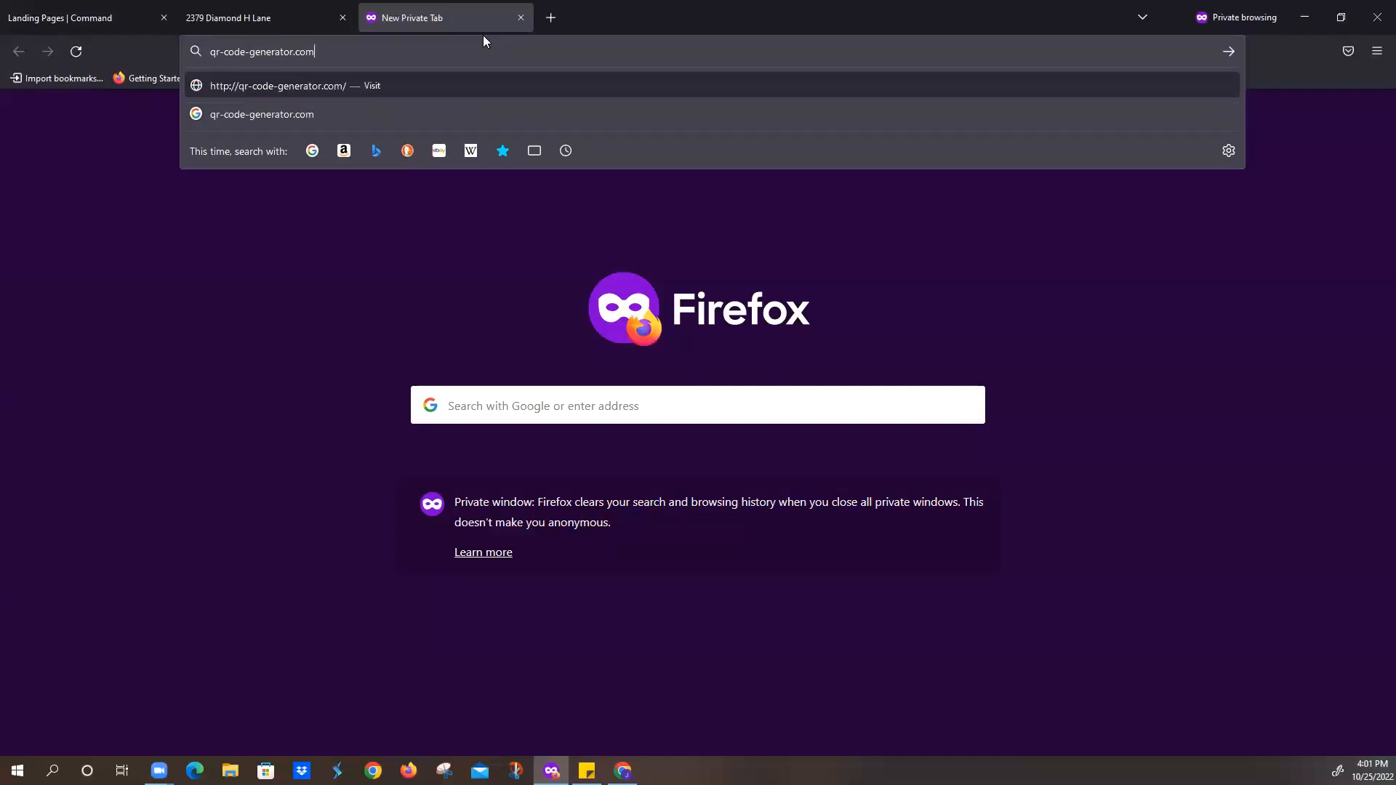
key("Return")
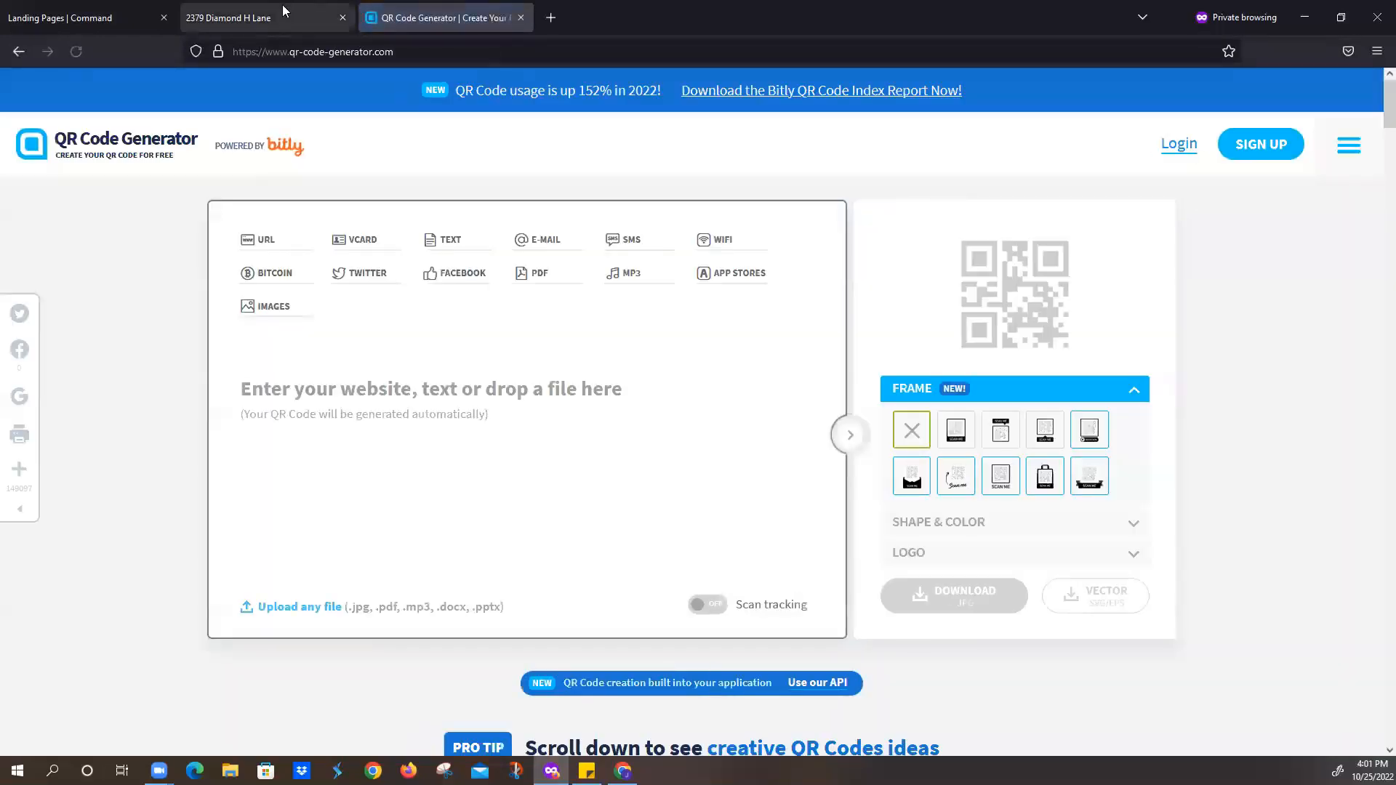
left_click(283, 11)
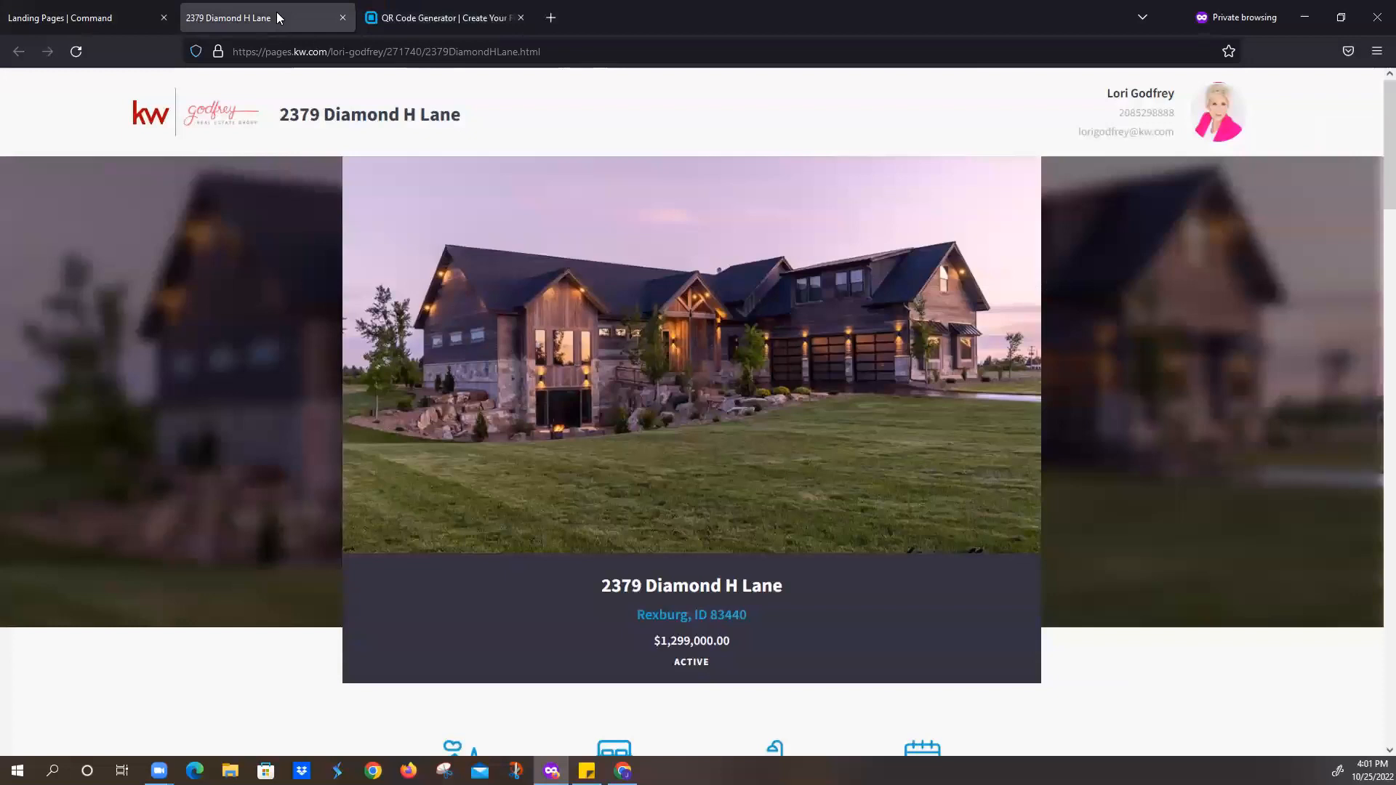
left_click(331, 51)
key("ctrl+c")
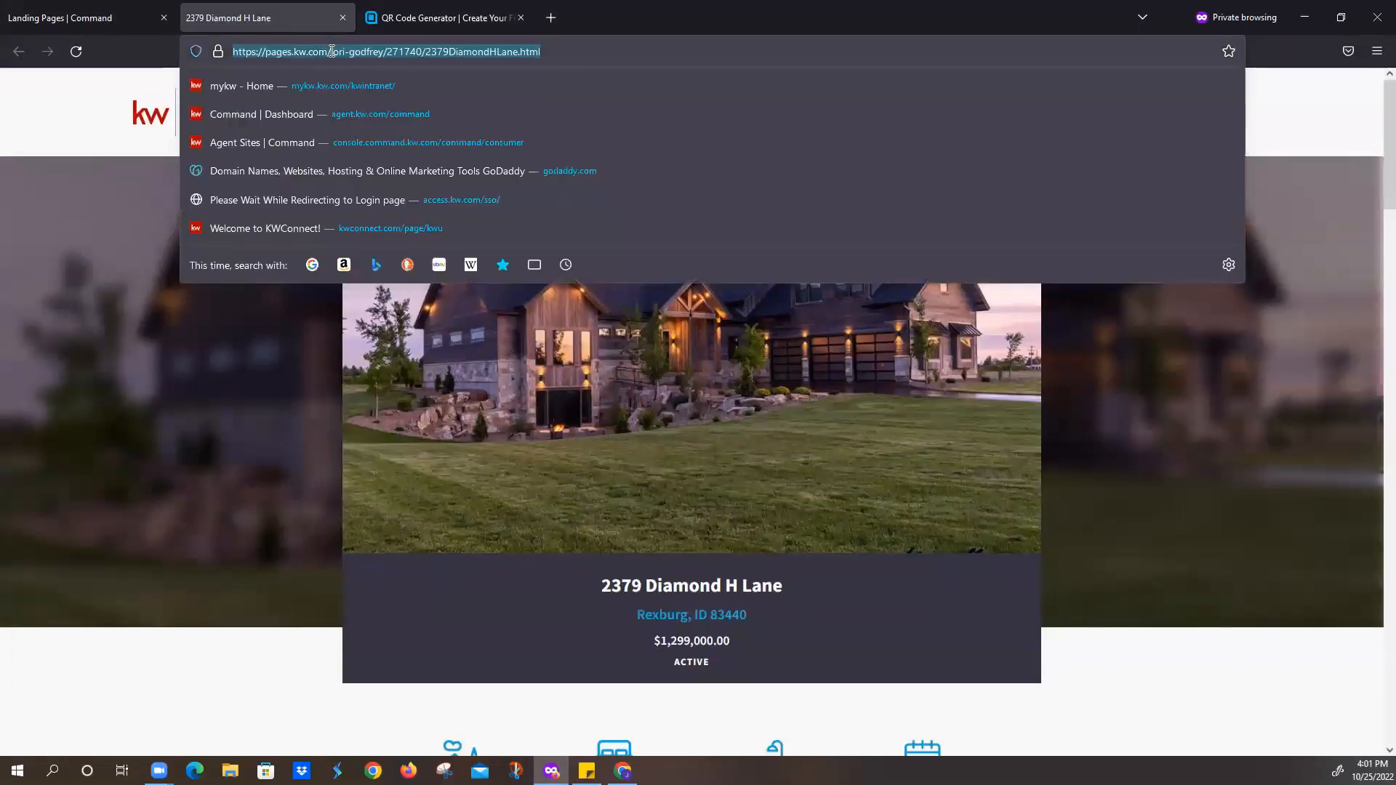
left_click(411, 19)
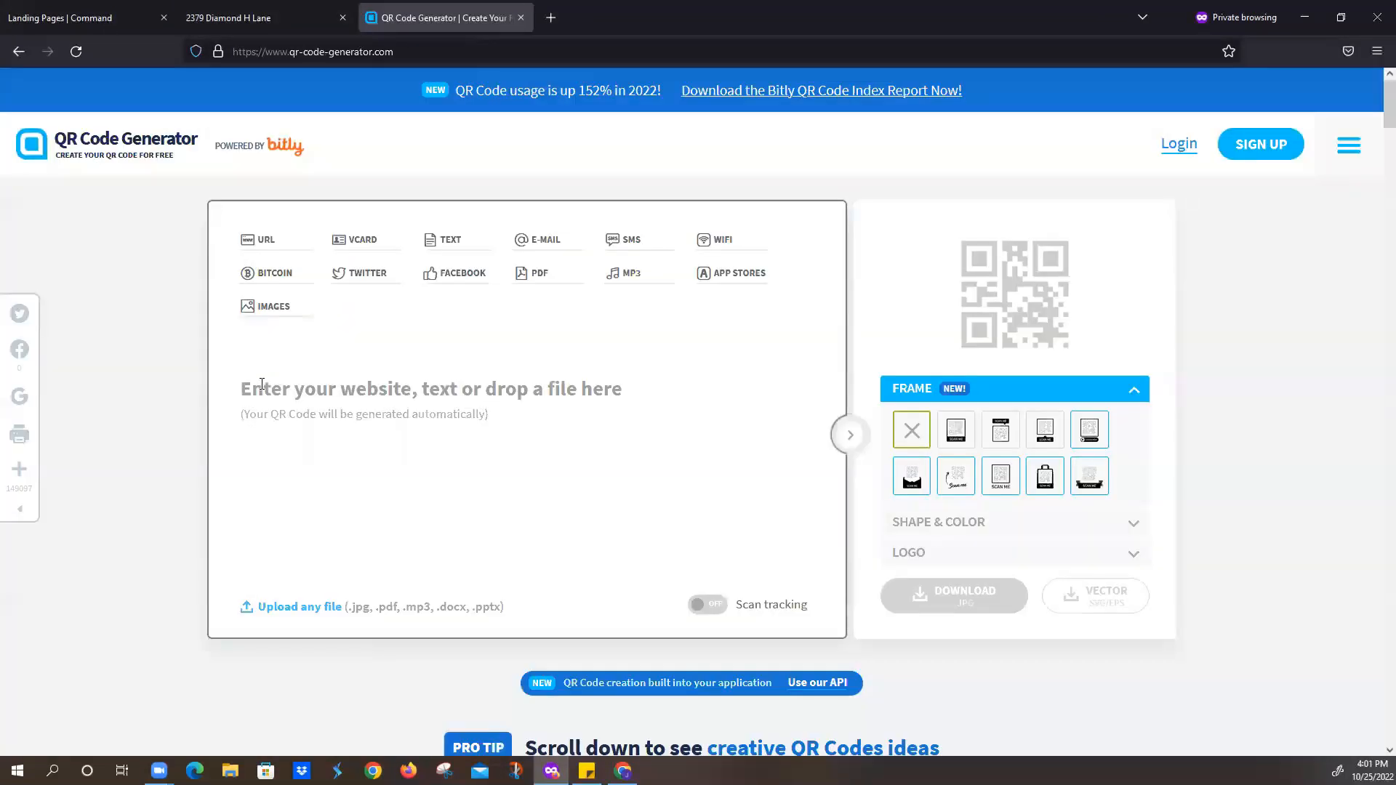
left_click(852, 641)
left_click(263, 383)
key("ctrl+v")
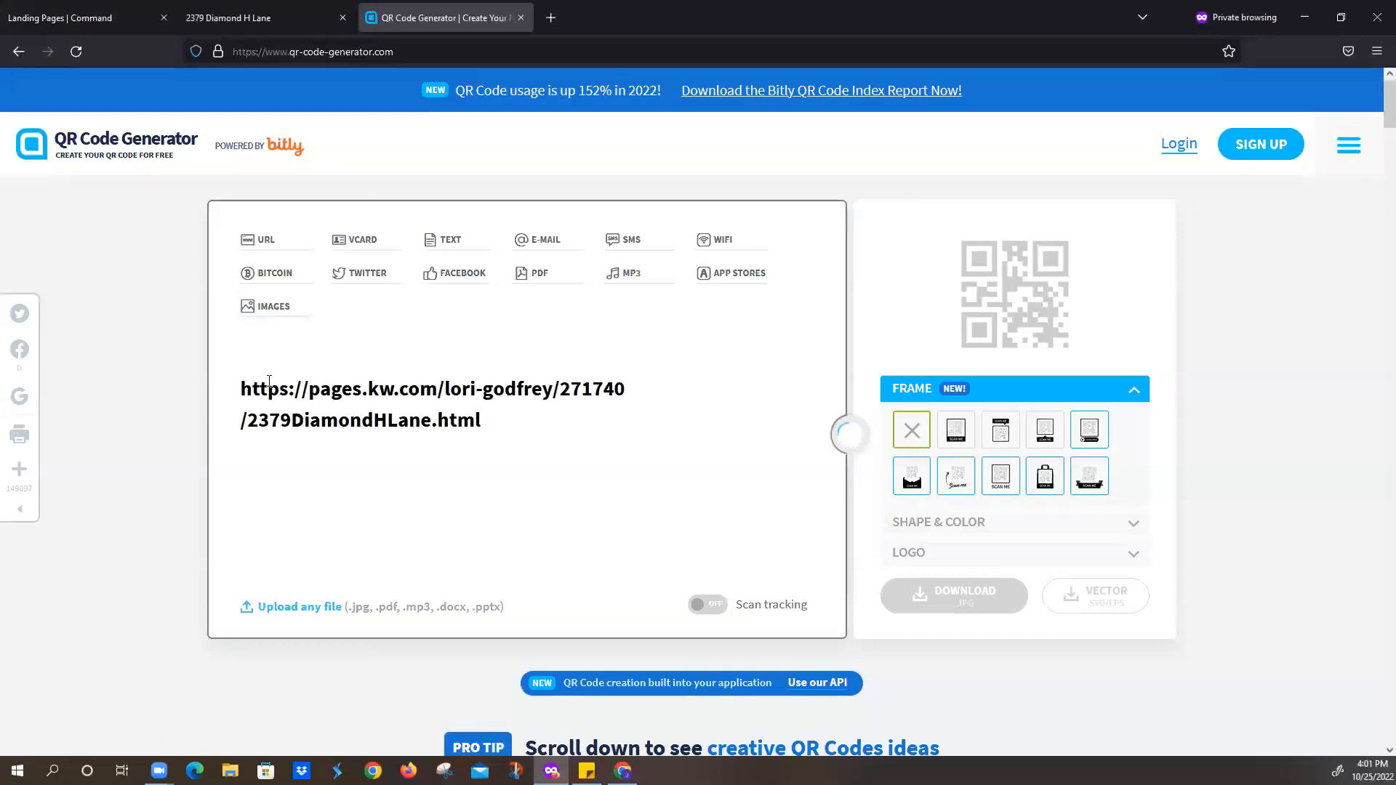